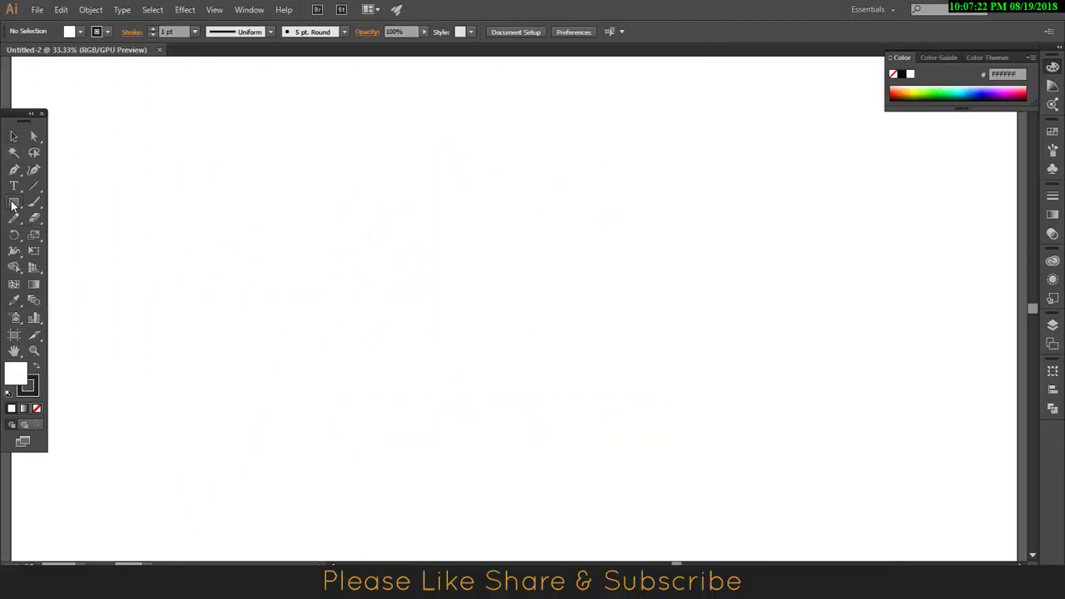
Step: Draw a large circle with the Ellipse Tool near the middle of the artboard
{"action": "right_click", "coordinate": [13, 201]}
{"action": "left_click", "coordinate": [66, 236]}
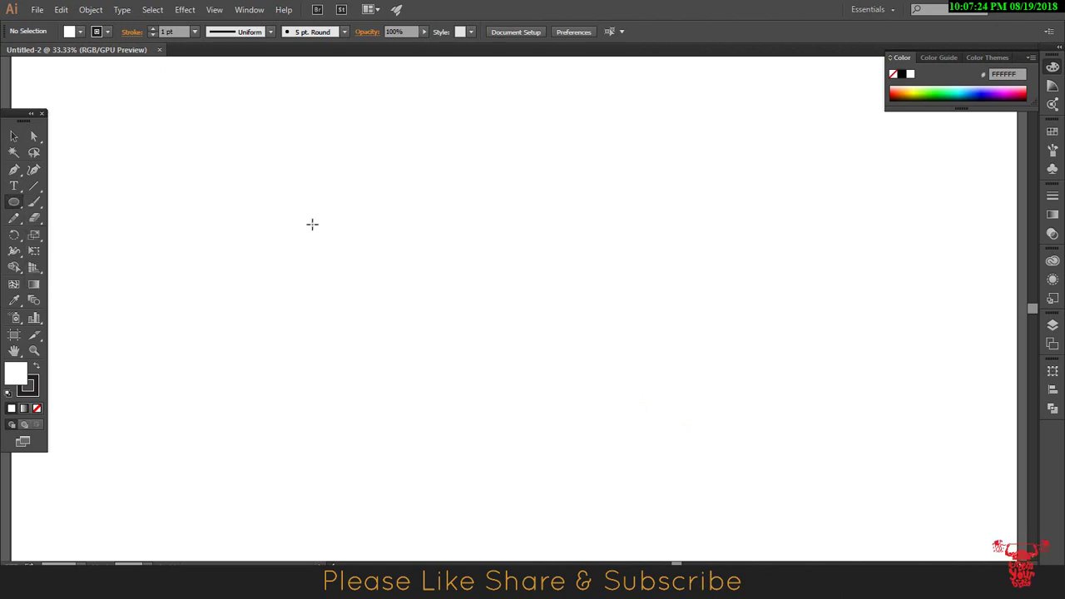
{"action": "left_click_drag", "start_coordinate": [312, 224], "coordinate": [580, 364]}
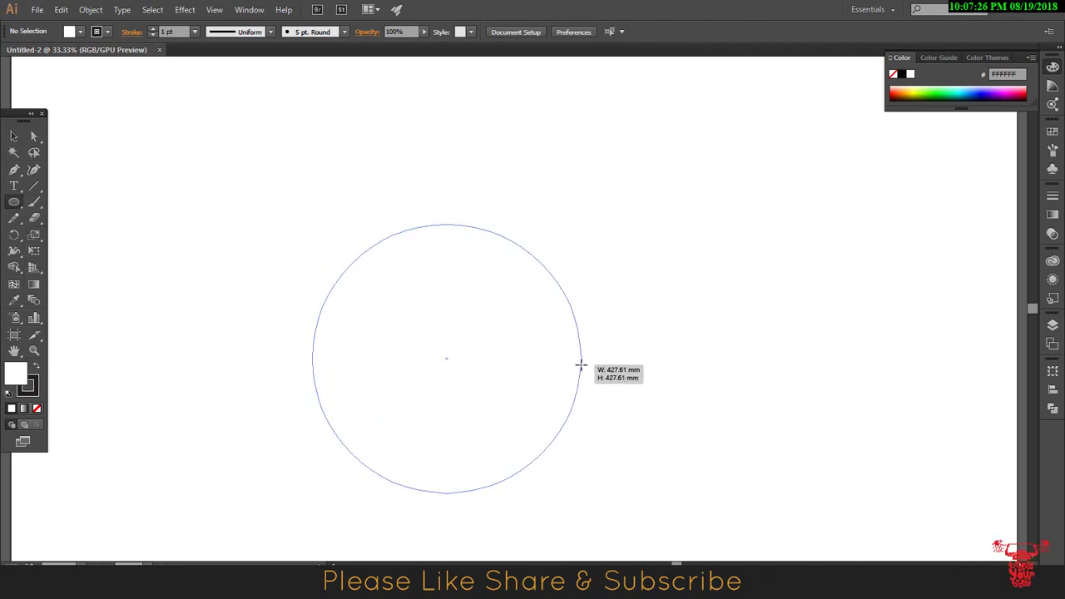
{"action": "left_click_drag", "start_coordinate": [580, 365], "coordinate": [579, 364]}
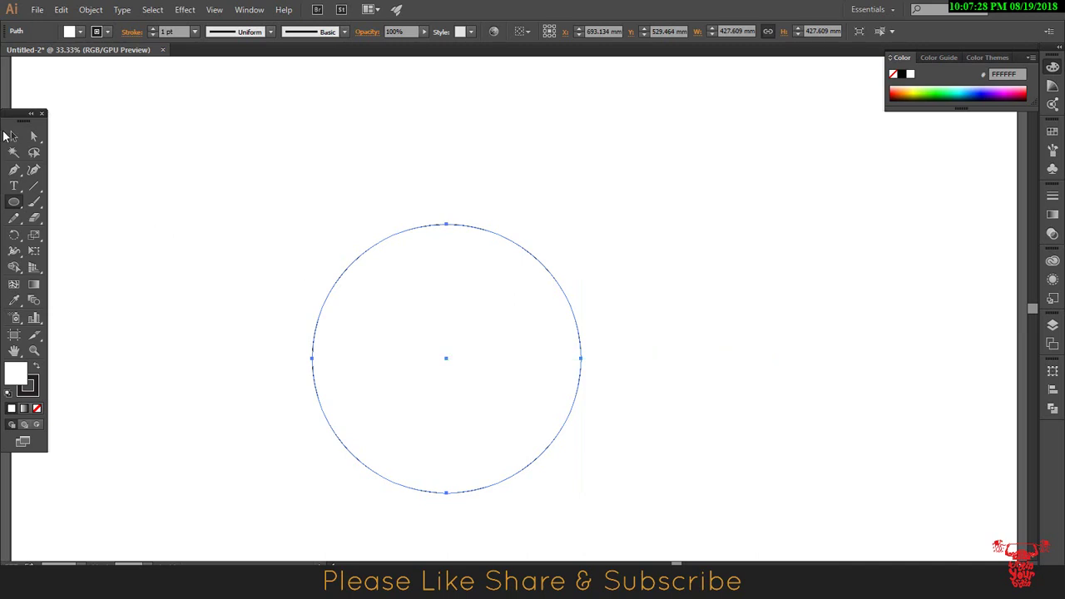
Step: Fill the circle with dark red BC3F3F via the Color Picker
{"action": "left_click", "coordinate": [34, 136]}
{"action": "double_click", "coordinate": [18, 371]}
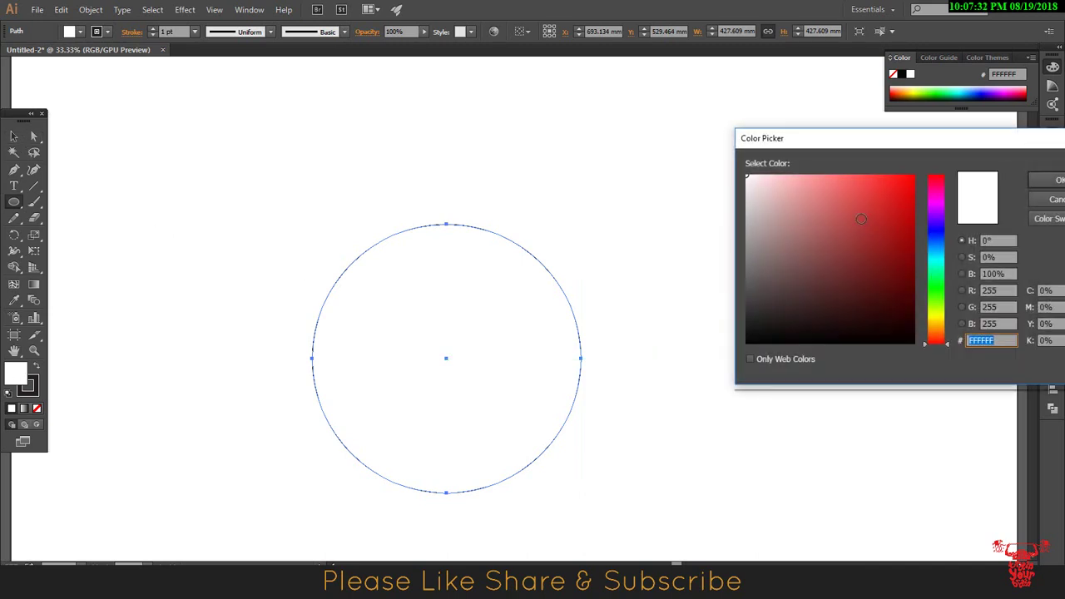
{"action": "left_click", "coordinate": [861, 219]}
{"action": "left_click", "coordinate": [1058, 183]}
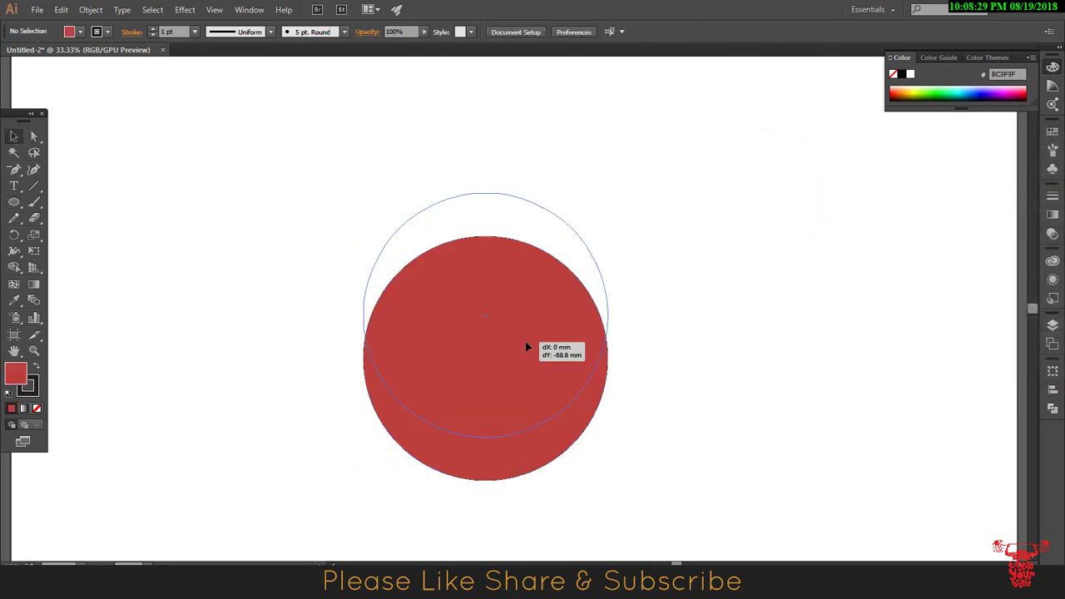
{"action": "left_click", "coordinate": [697, 346]}
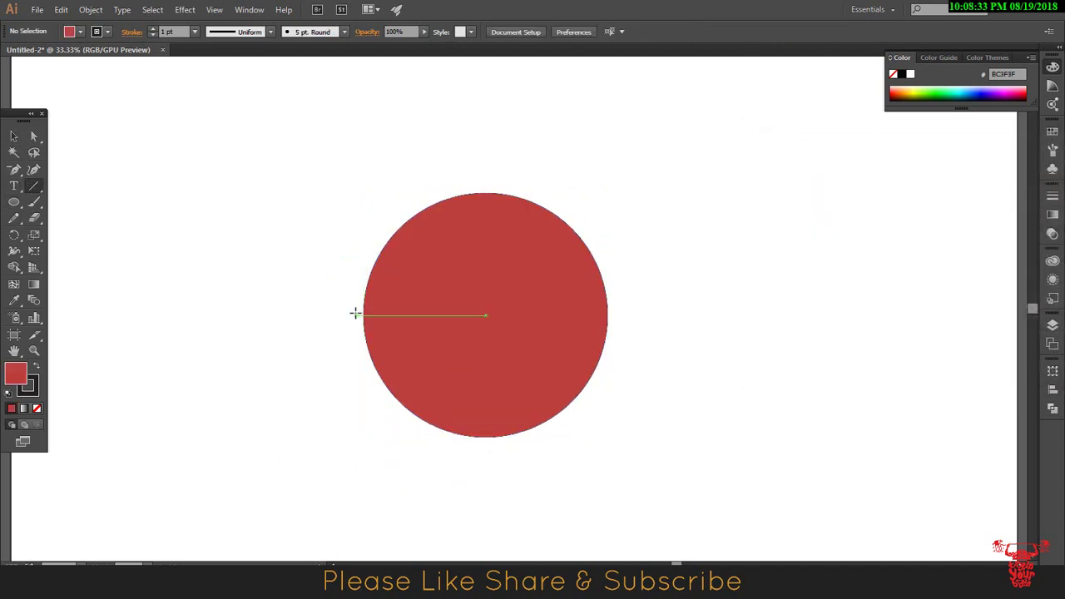
Step: Draw a horizontal line across the circle's middle and select it
{"action": "left_click_drag", "start_coordinate": [355, 315], "coordinate": [681, 343]}
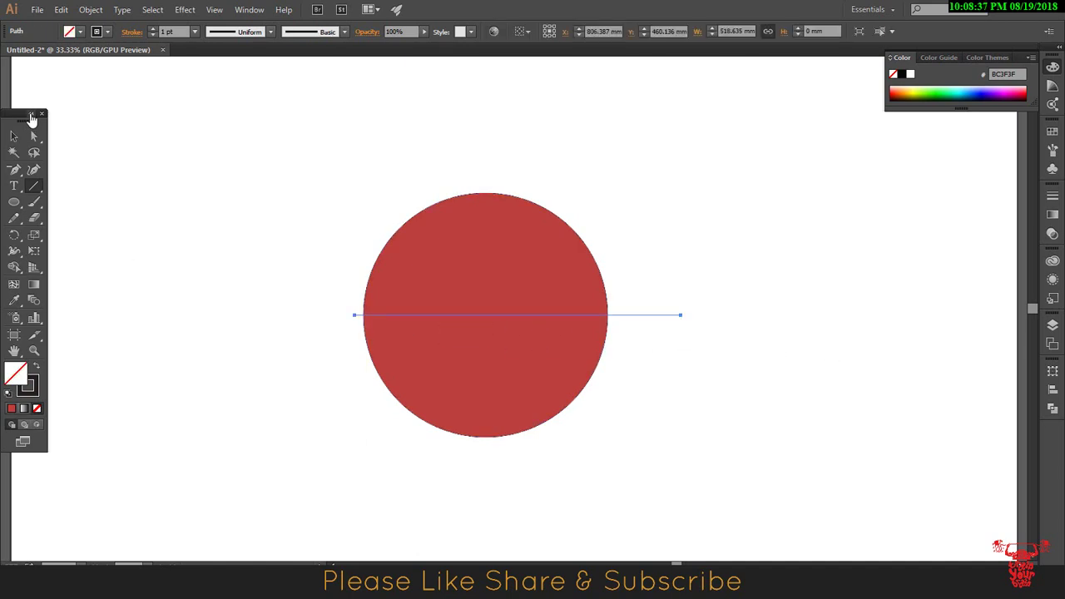
{"action": "left_click", "coordinate": [13, 137]}
{"action": "left_click", "coordinate": [813, 264]}
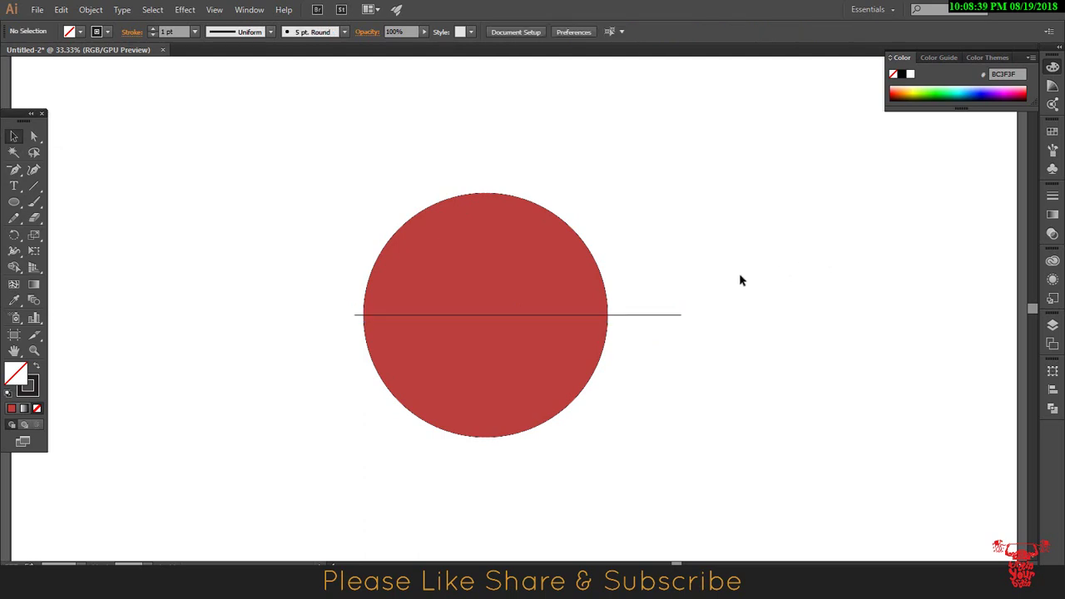
{"action": "left_click", "coordinate": [647, 314]}
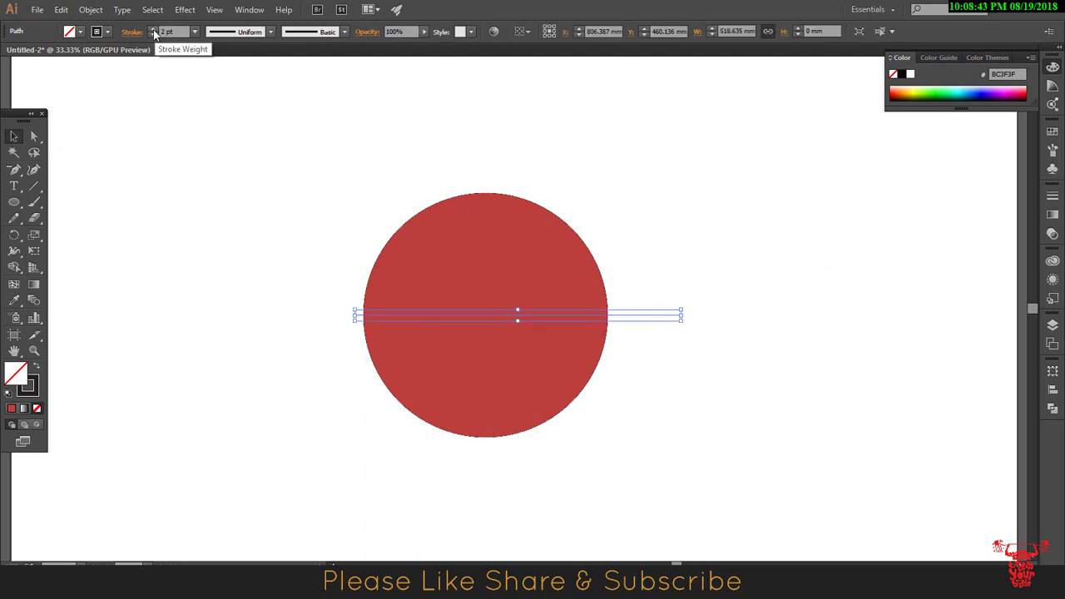
{"action": "left_click", "coordinate": [175, 97]}
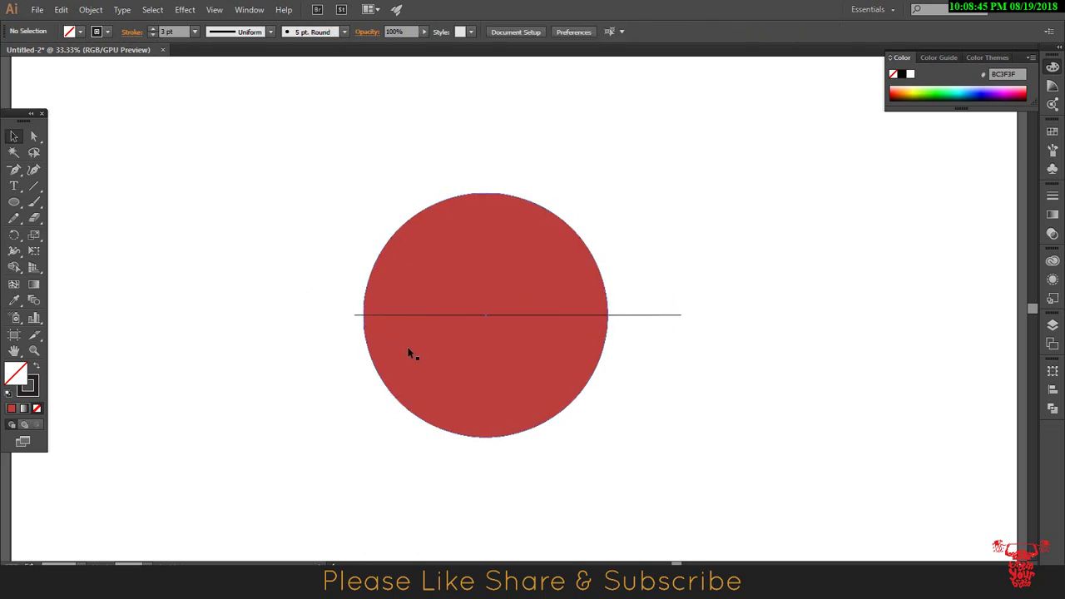
{"action": "key", "text": "ctrl+plus"}
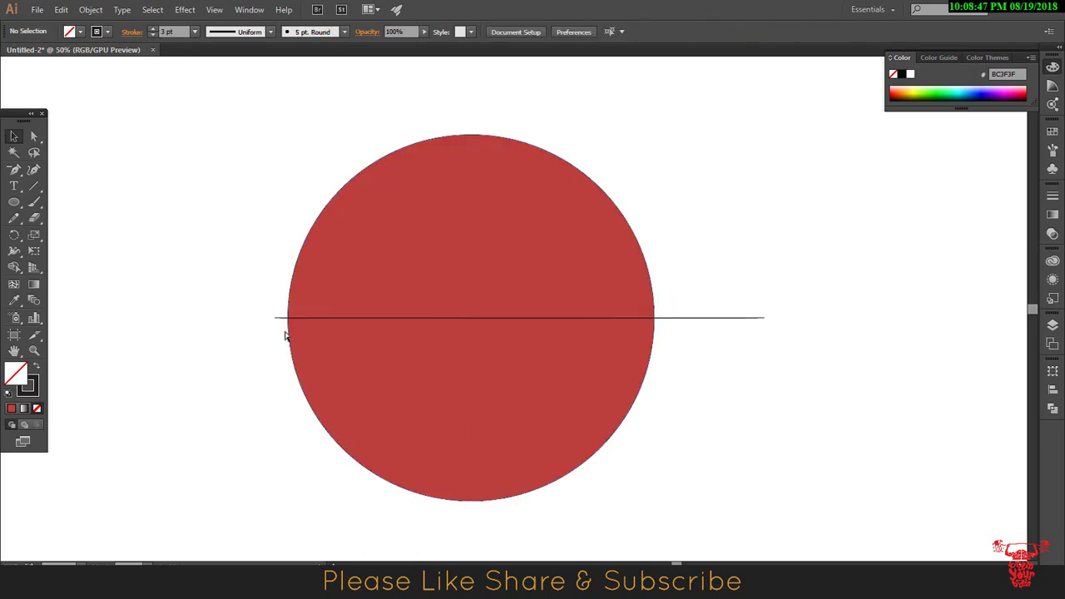
{"action": "left_click_drag", "start_coordinate": [284, 335], "coordinate": [277, 314]}
Step: Divide the circle along the line with Divide Objects Below and move the top half away
{"action": "left_click", "coordinate": [92, 10]}
{"action": "mouse_move", "coordinate": [105, 278]}
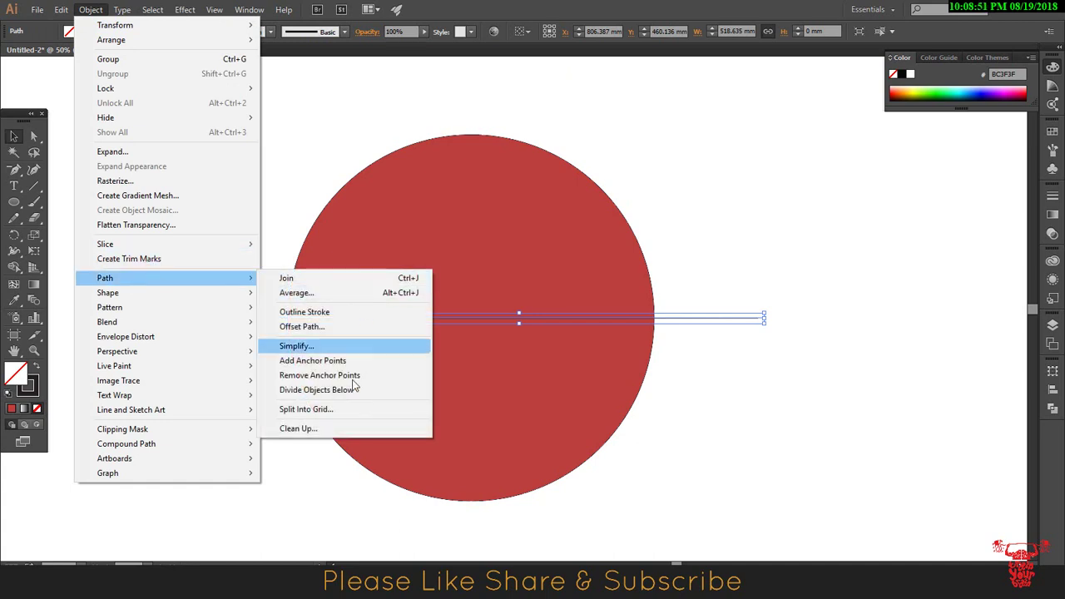
{"action": "left_click", "coordinate": [299, 398]}
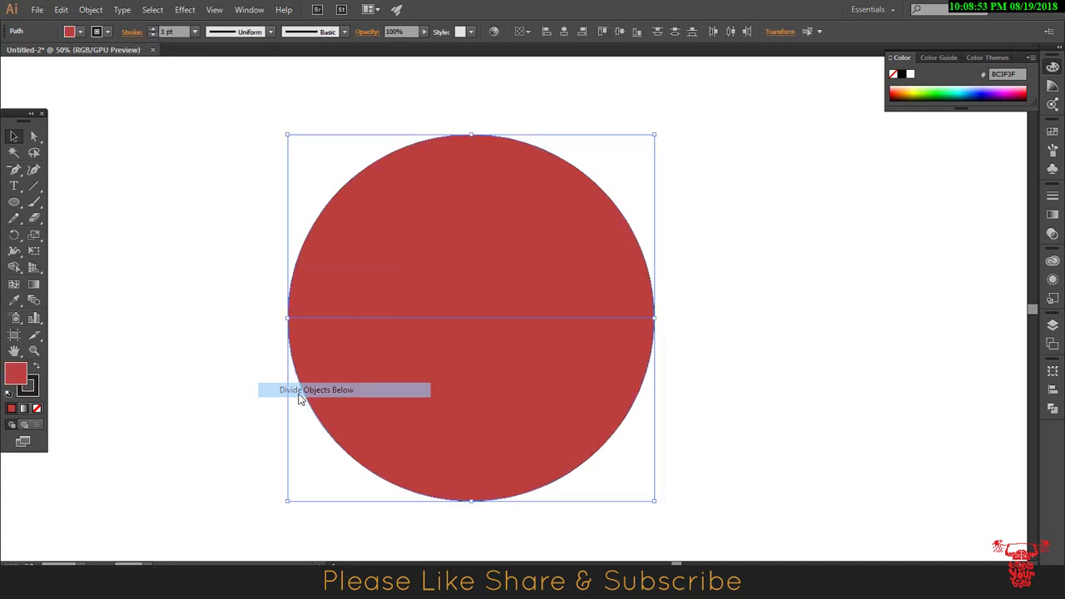
{"action": "left_click", "coordinate": [744, 266]}
{"action": "left_click", "coordinate": [505, 263]}
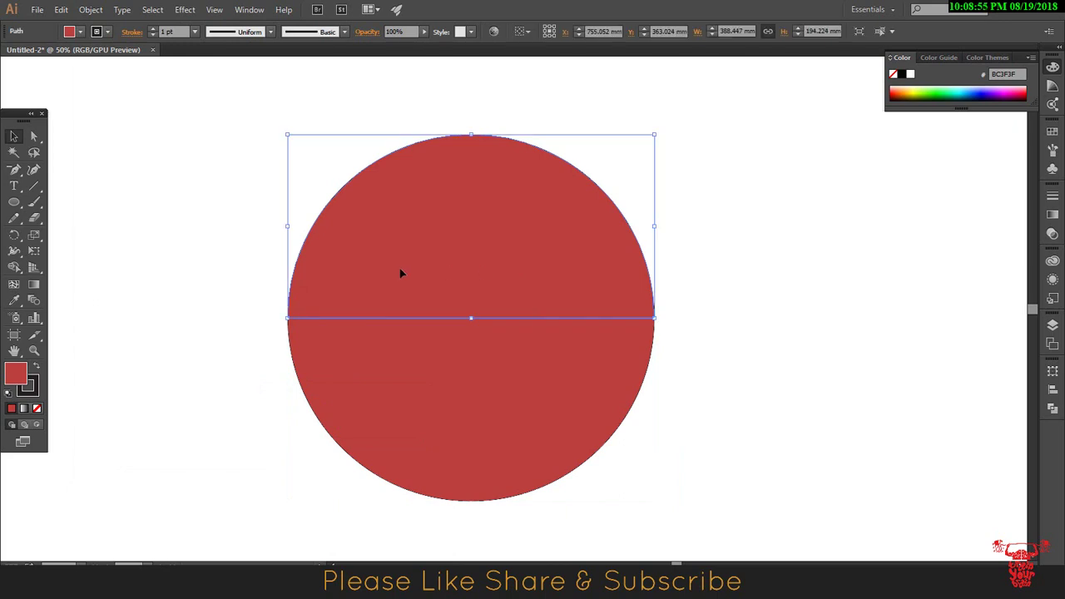
{"action": "left_click_drag", "start_coordinate": [566, 267], "coordinate": [813, 241]}
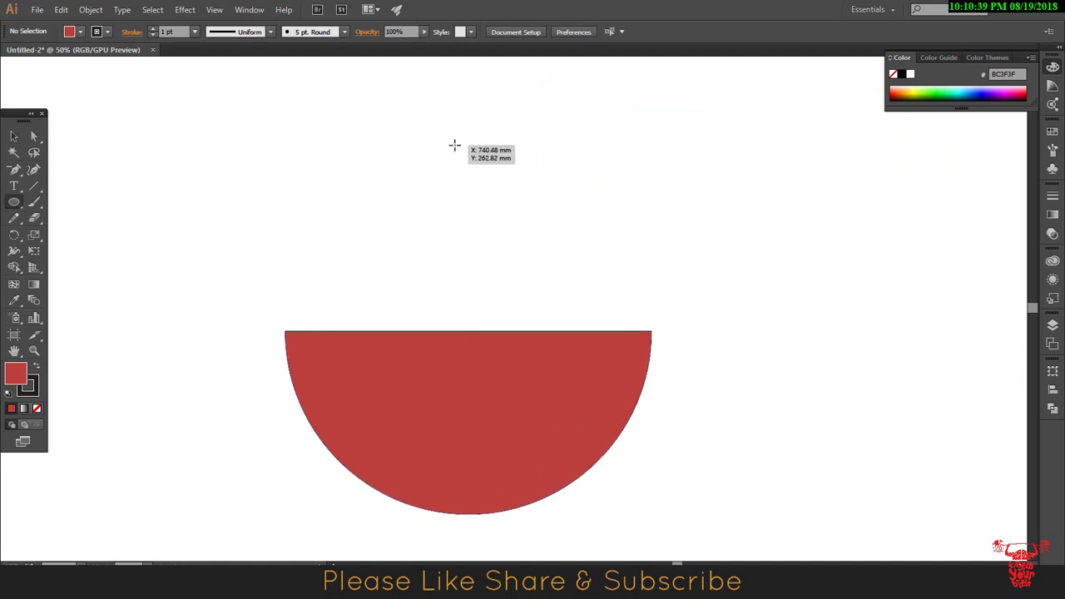
Step: Make a lens shape from two overlapping circles by deleting both crescents with Shape Builder
{"action": "left_click_drag", "start_coordinate": [454, 146], "coordinate": [599, 291]}
{"action": "key", "text": "v"}
{"action": "left_click_drag", "start_coordinate": [519, 251], "coordinate": [592, 251]}
{"action": "left_click_drag", "start_coordinate": [738, 124], "coordinate": [414, 290]}
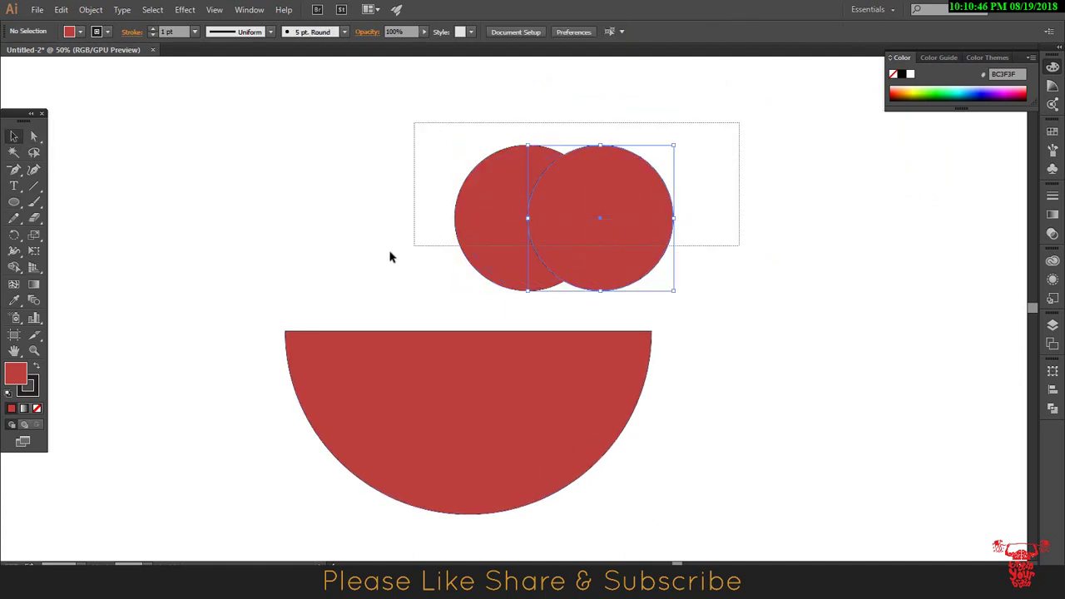
{"action": "left_click", "coordinate": [15, 267]}
{"action": "left_click", "coordinate": [468, 214], "text": "alt"}
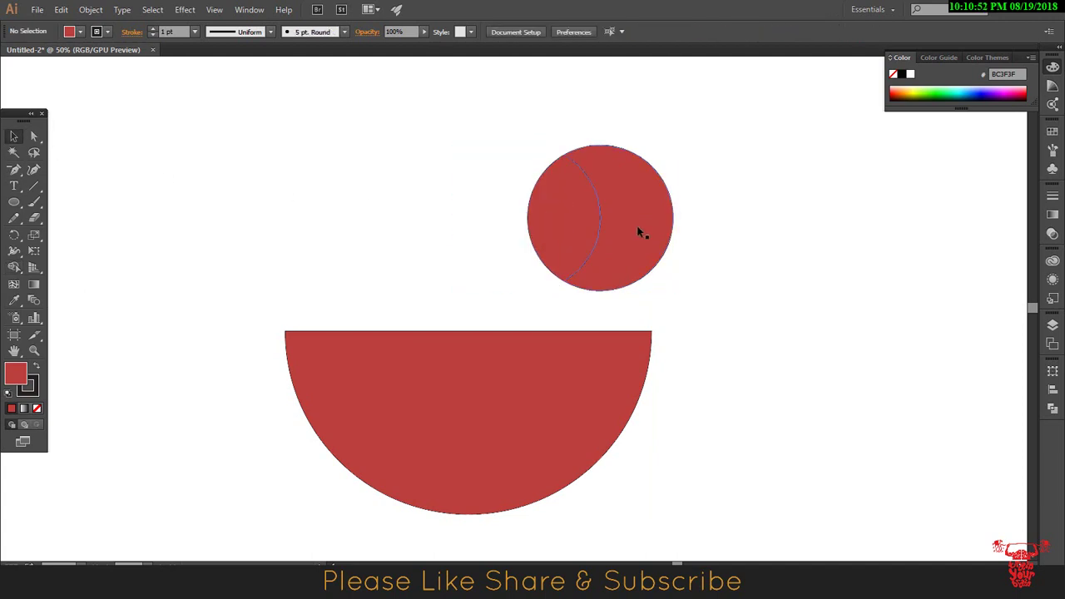
{"action": "left_click", "coordinate": [642, 231], "text": "alt"}
Step: Move the lens left, tilt it, and set it just above the bowl
{"action": "key", "text": "v"}
{"action": "left_click_drag", "start_coordinate": [563, 228], "coordinate": [344, 249]}
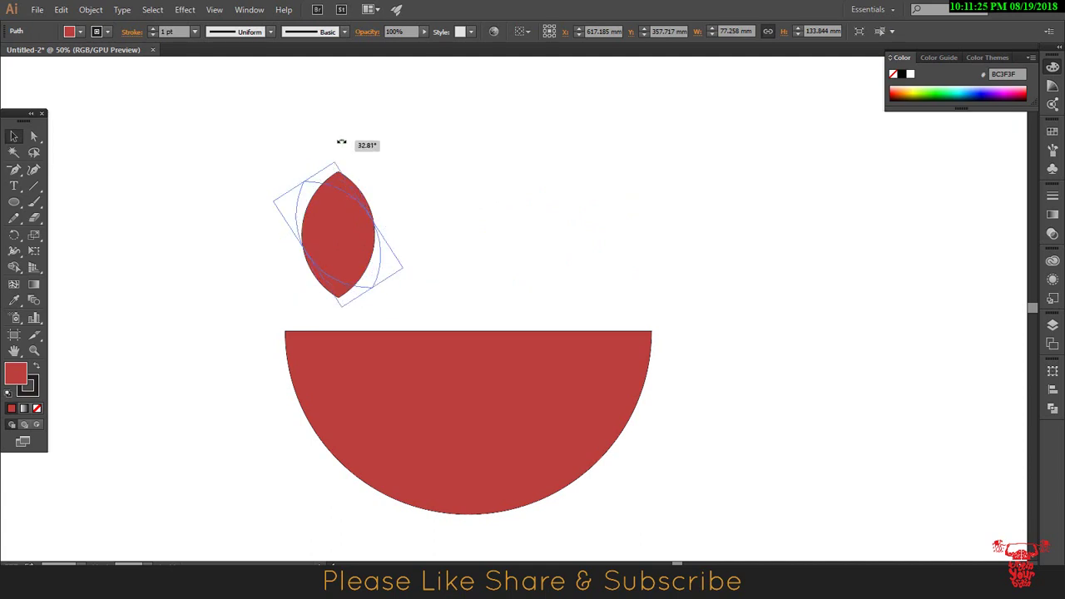
{"action": "left_click_drag", "start_coordinate": [381, 171], "coordinate": [333, 152]}
{"action": "left_click_drag", "start_coordinate": [339, 219], "coordinate": [341, 246]}
Step: Reshape the lens anchors into a leaf with a bulging right edge and pointed tip
{"action": "left_click", "coordinate": [34, 136]}
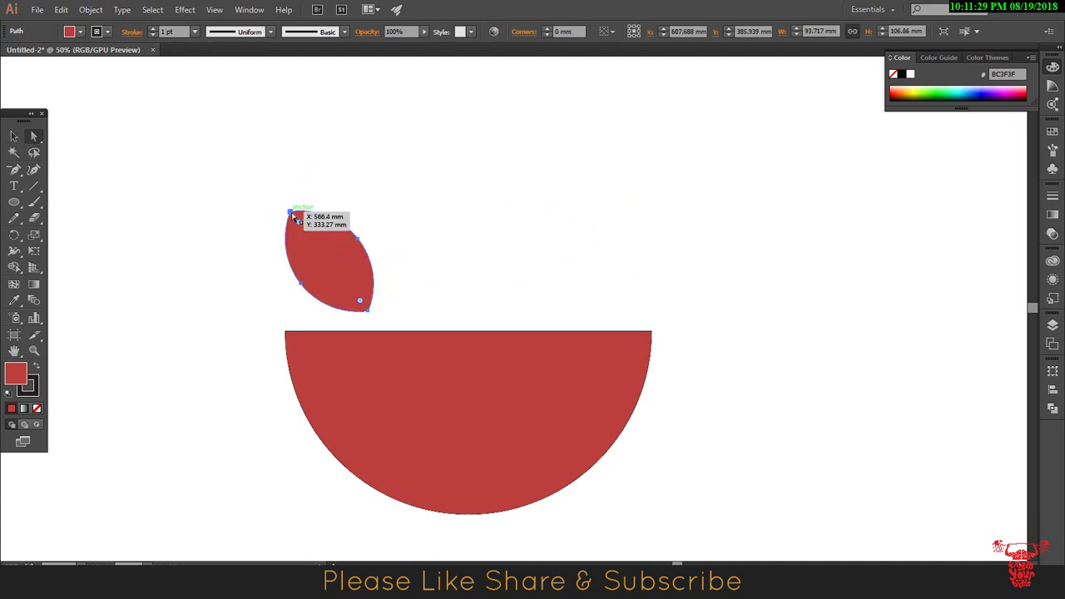
{"action": "left_click_drag", "start_coordinate": [293, 213], "coordinate": [297, 215]}
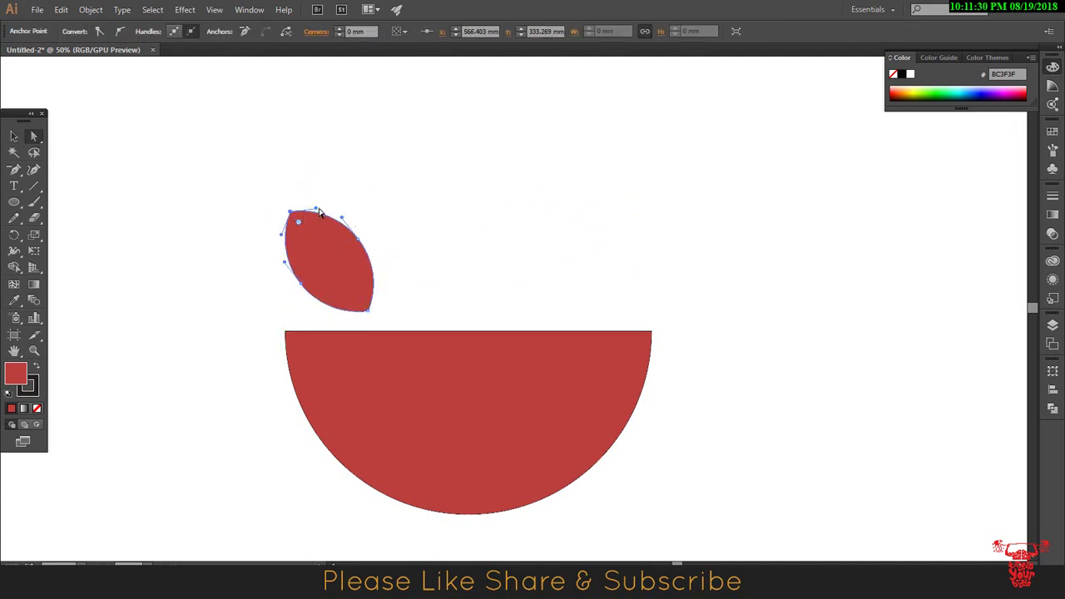
{"action": "left_click", "coordinate": [359, 243]}
{"action": "key", "text": "Delete"}
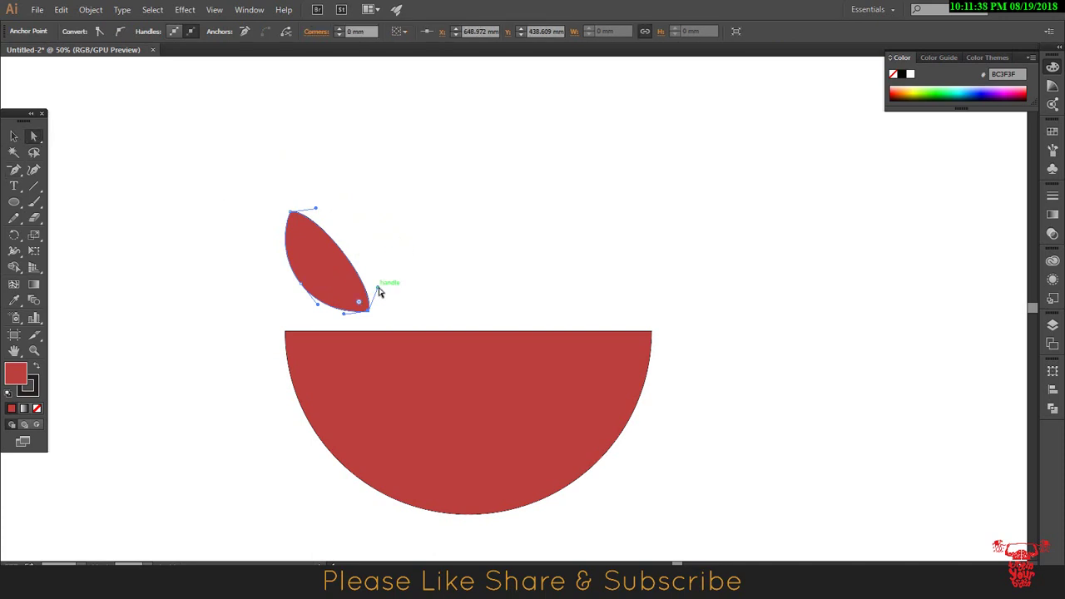
{"action": "mouse_move", "coordinate": [378, 290]}
{"action": "left_mouse_down"}
{"action": "mouse_move", "coordinate": [388, 216]}
{"action": "mouse_move", "coordinate": [394, 237]}
{"action": "mouse_move", "coordinate": [410, 233]}
{"action": "left_mouse_up"}
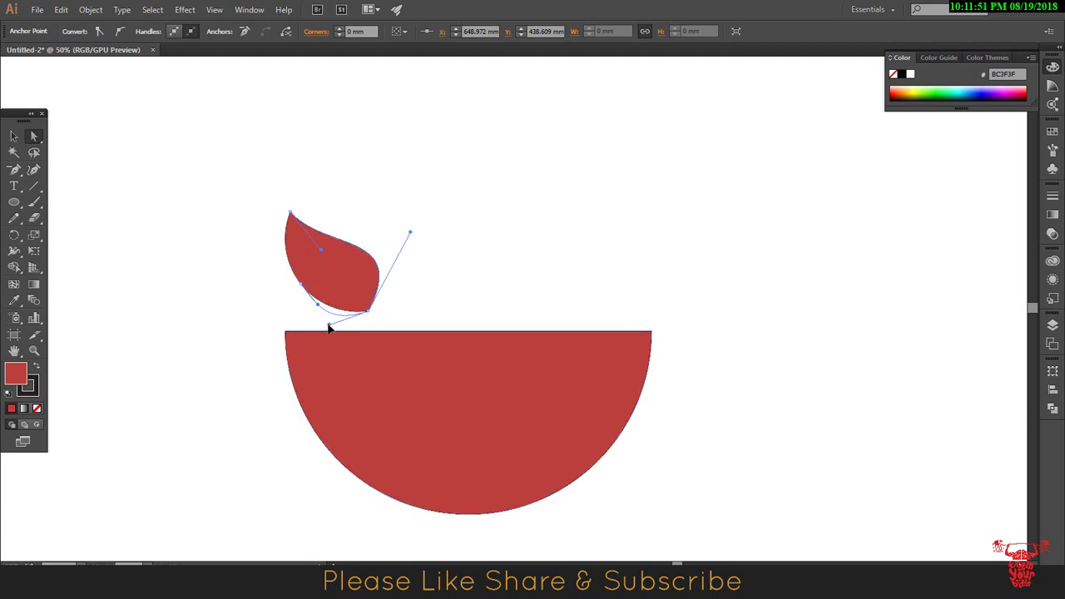
{"action": "left_click_drag", "start_coordinate": [364, 316], "coordinate": [367, 311]}
Step: Reselect the leaf and delete an unwanted duplicate of it
{"action": "left_click", "coordinate": [14, 169]}
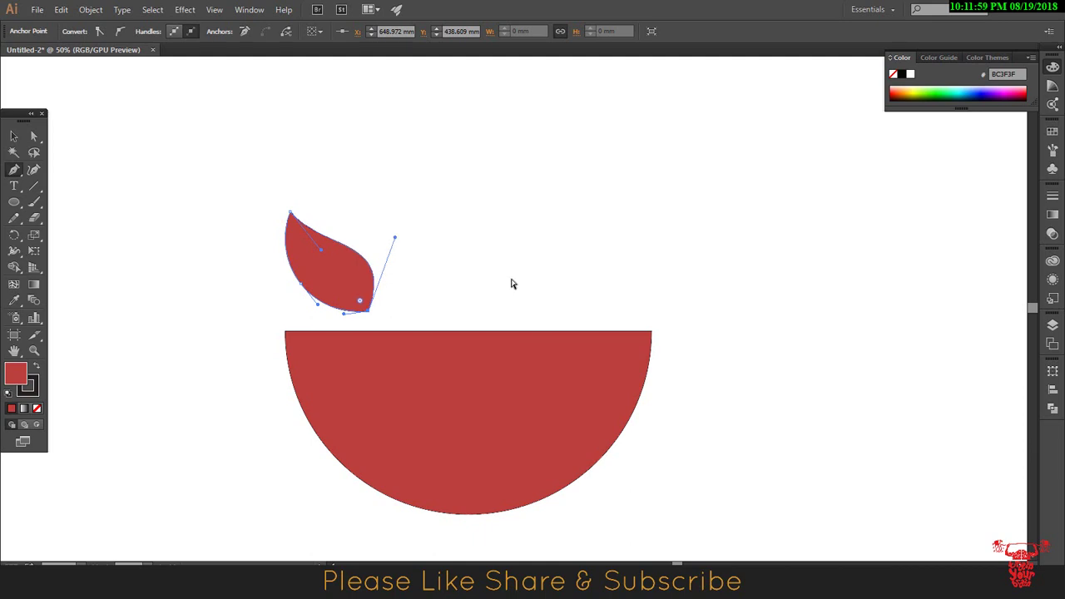
{"action": "key", "text": "v"}
{"action": "left_click", "coordinate": [108, 161]}
{"action": "left_click", "coordinate": [372, 266]}
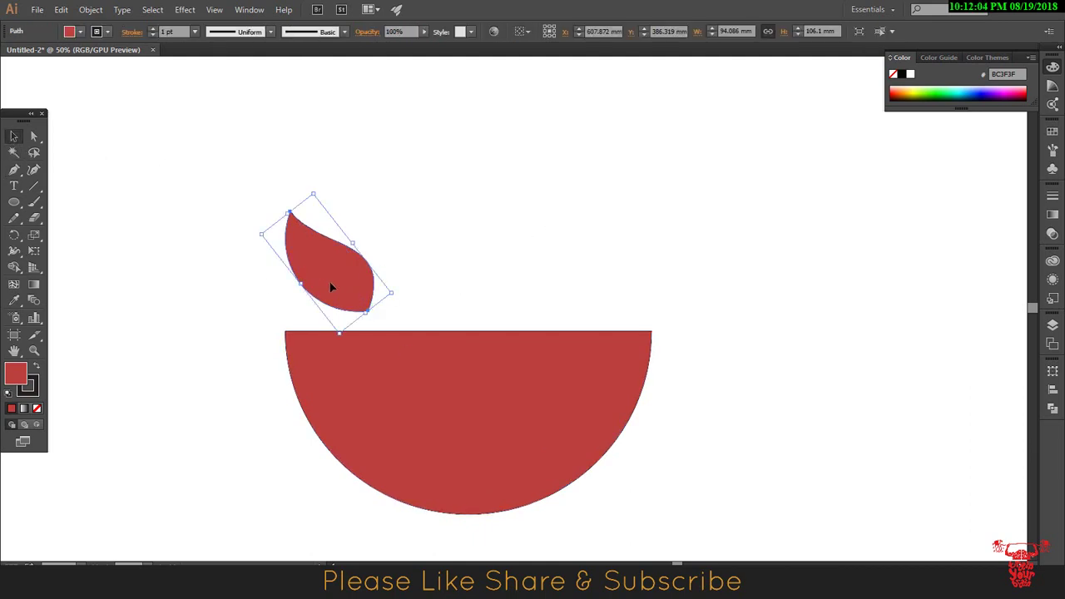
{"action": "left_click_drag", "start_coordinate": [331, 287], "coordinate": [428, 288]}
{"action": "key", "text": "Delete"}
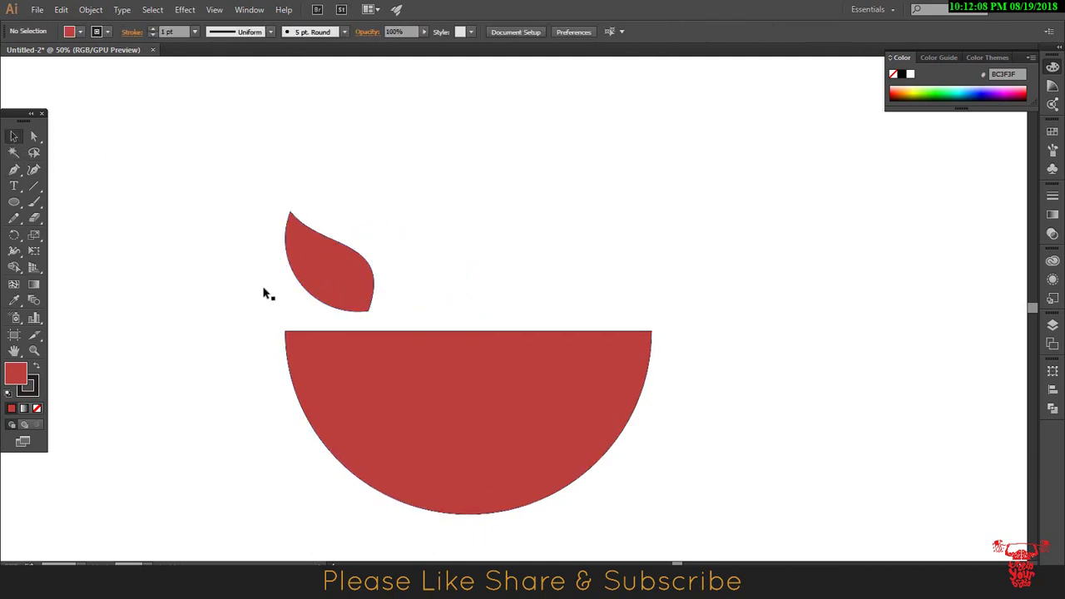
Step: Cut a thin vein slit through the leaf using a Pen-drawn shape and Shape Builder
{"action": "key", "text": "p"}
{"action": "mouse_move", "coordinate": [383, 310]}
{"action": "left_mouse_down"}
{"action": "mouse_move", "coordinate": [309, 258]}
{"action": "mouse_move", "coordinate": [375, 320]}
{"action": "left_mouse_up"}
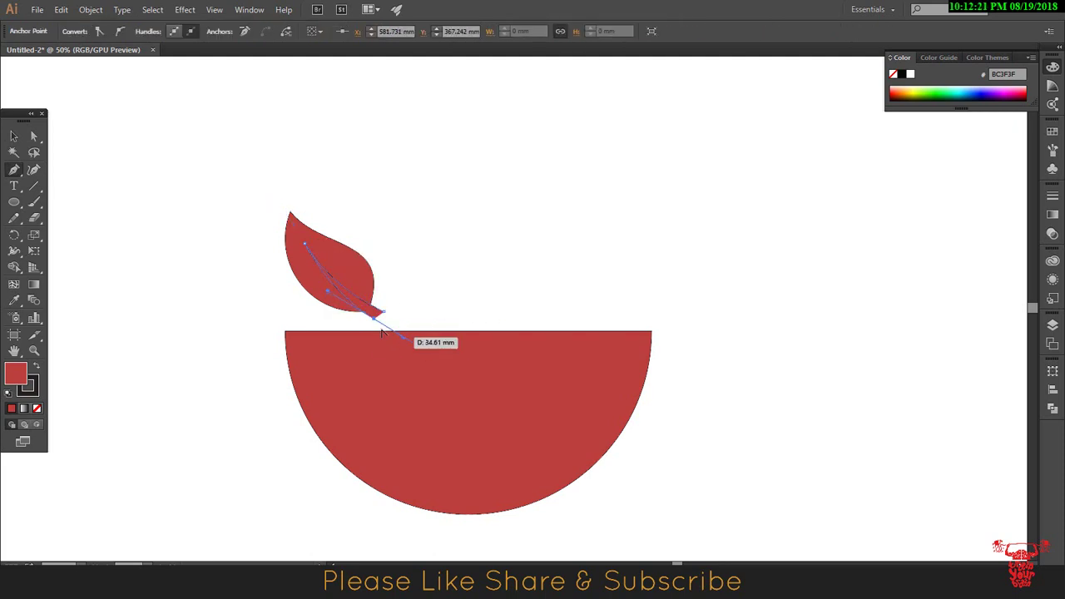
{"action": "left_click", "coordinate": [379, 313]}
{"action": "key", "text": "v"}
{"action": "left_click_drag", "start_coordinate": [403, 213], "coordinate": [254, 321]}
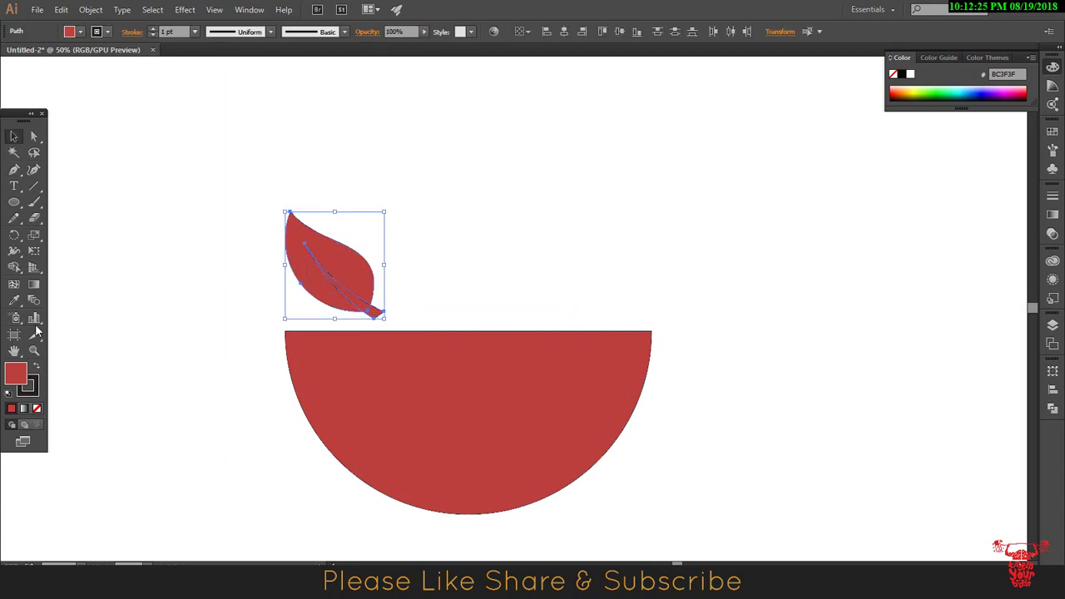
{"action": "key", "text": "shift+m"}
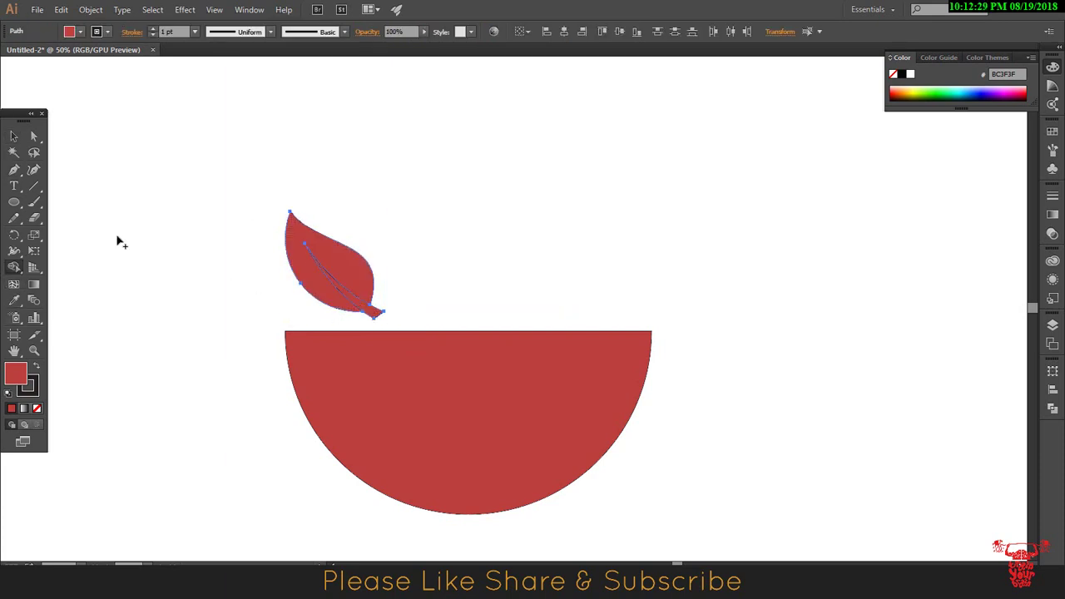
{"action": "key", "text": "v"}
{"action": "left_click", "coordinate": [378, 200]}
{"action": "left_click_drag", "start_coordinate": [378, 313], "coordinate": [596, 197]}
{"action": "key", "text": "Delete"}
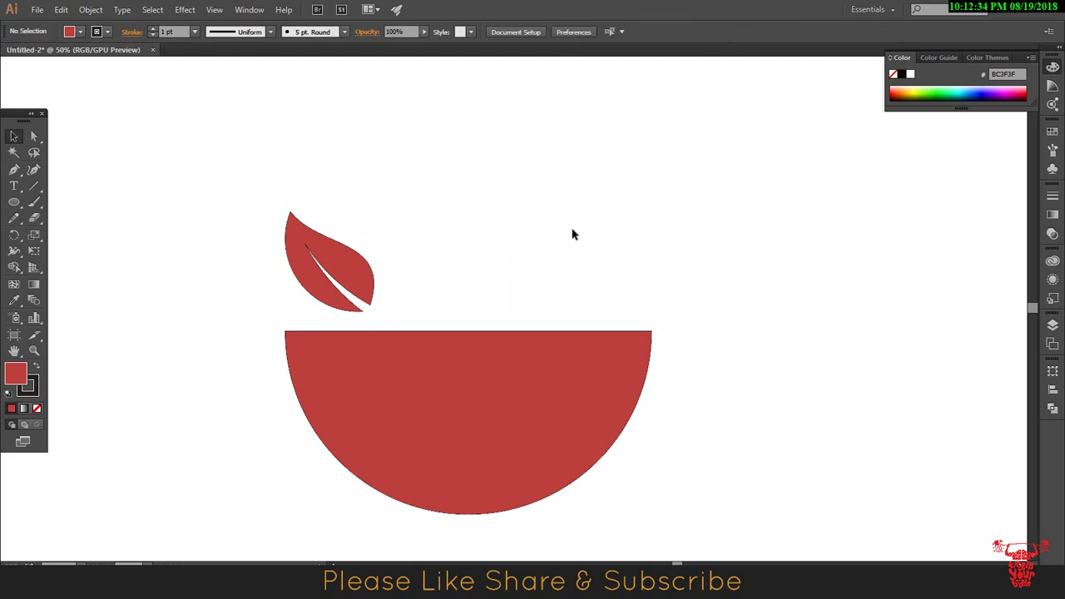
Step: Duplicate the leaf to the right and reflect the copy vertically beside the original
{"action": "left_click_drag", "start_coordinate": [349, 270], "coordinate": [437, 271]}
{"action": "right_click", "coordinate": [406, 259]}
{"action": "mouse_move", "coordinate": [446, 432]}
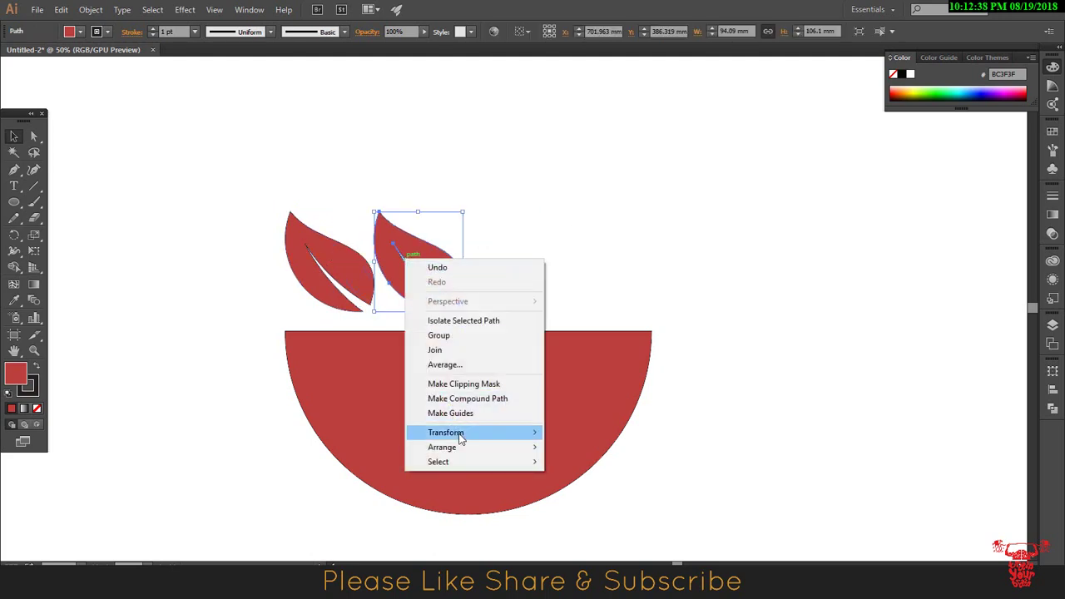
{"action": "left_click", "coordinate": [603, 488]}
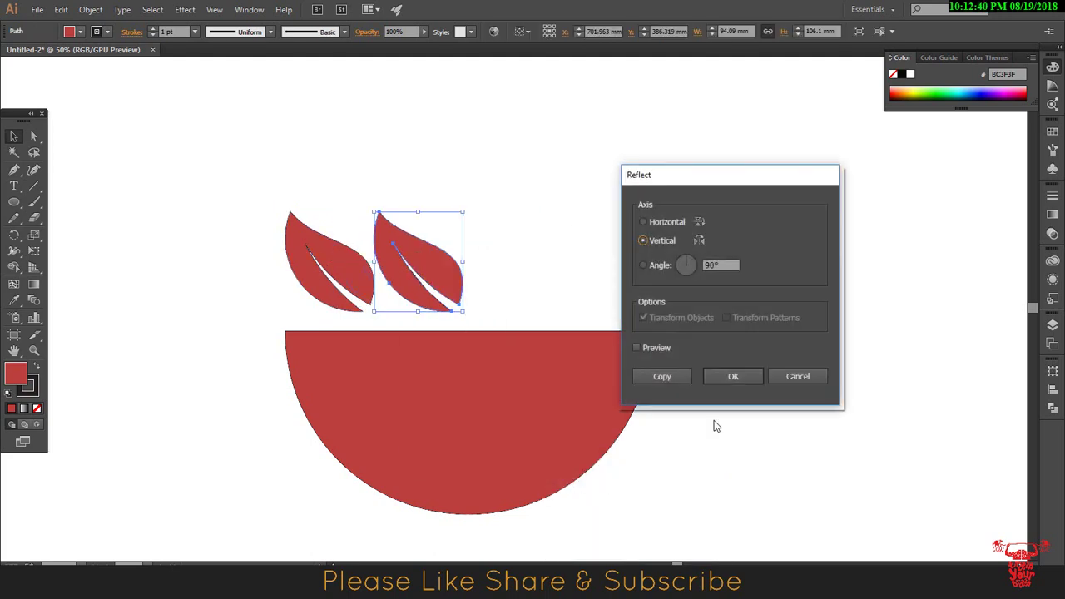
{"action": "left_click", "coordinate": [641, 349]}
{"action": "left_click", "coordinate": [729, 377]}
{"action": "left_click_drag", "start_coordinate": [426, 272], "coordinate": [456, 277]}
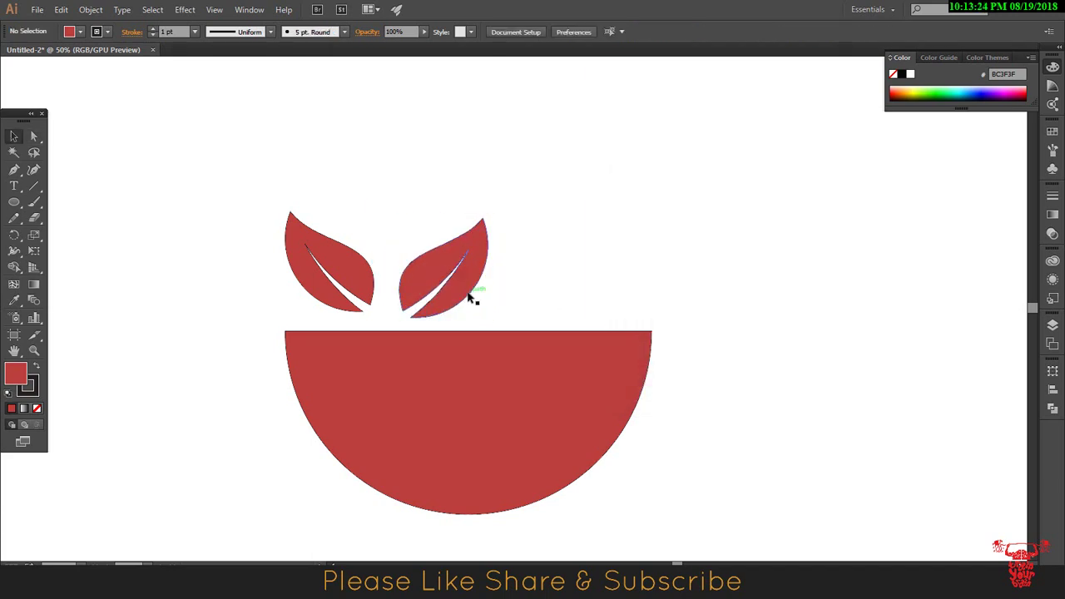
Step: Add an upright third leaf copied from the right leaf, reshaping its bottom point
{"action": "left_click_drag", "start_coordinate": [469, 296], "coordinate": [445, 214]}
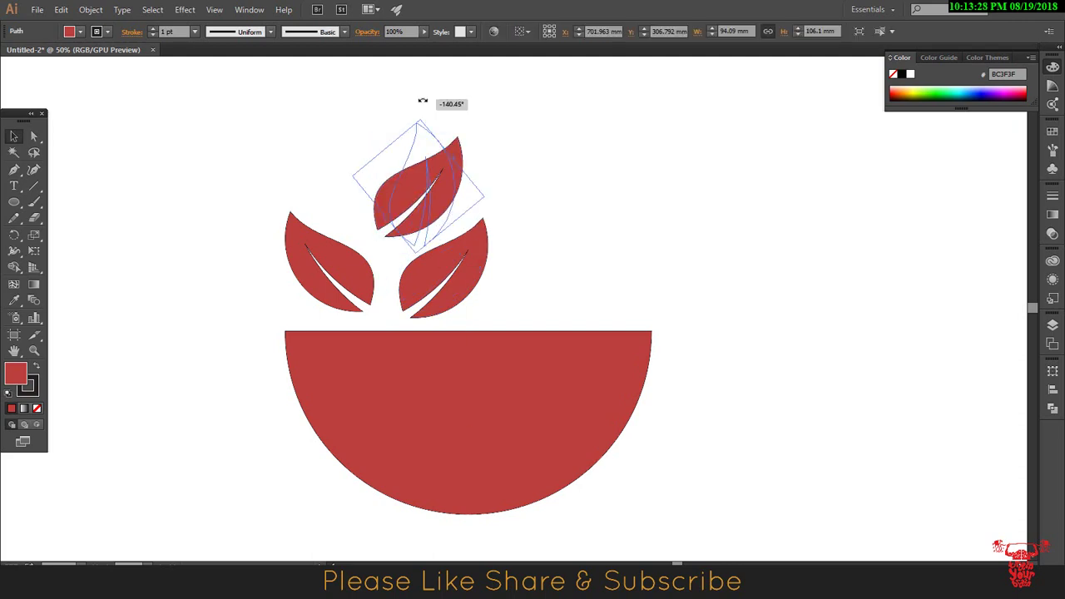
{"action": "mouse_move", "coordinate": [466, 138]}
{"action": "left_mouse_down"}
{"action": "mouse_move", "coordinate": [445, 193]}
{"action": "mouse_move", "coordinate": [487, 201]}
{"action": "mouse_move", "coordinate": [427, 187]}
{"action": "left_mouse_up"}
{"action": "key", "text": "a"}
{"action": "left_click_drag", "start_coordinate": [397, 244], "coordinate": [384, 248]}
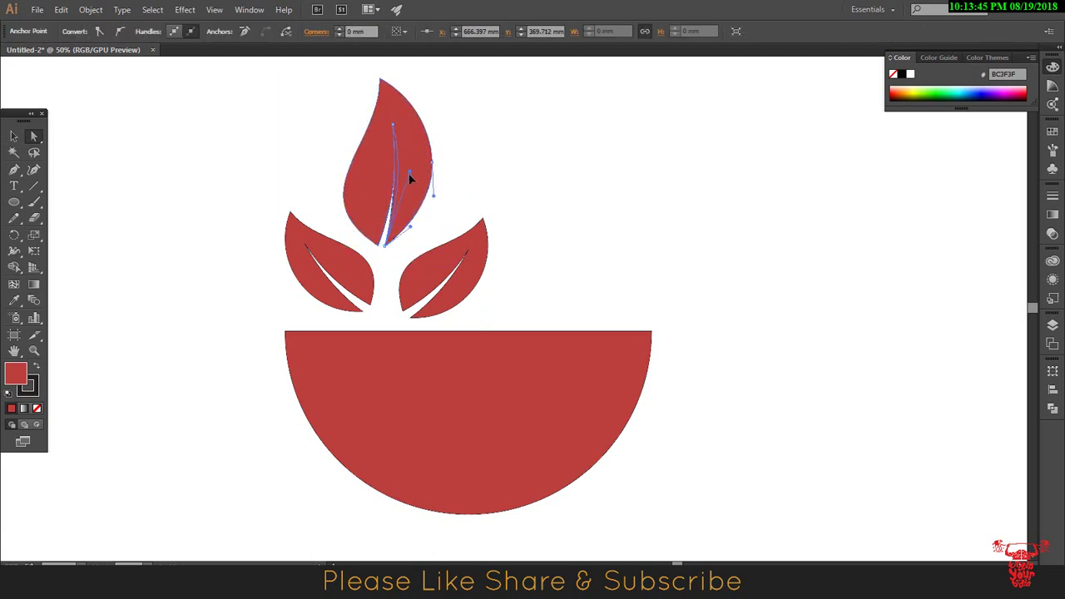
{"action": "left_click", "coordinate": [13, 137]}
{"action": "left_click_drag", "start_coordinate": [471, 230], "coordinate": [428, 209]}
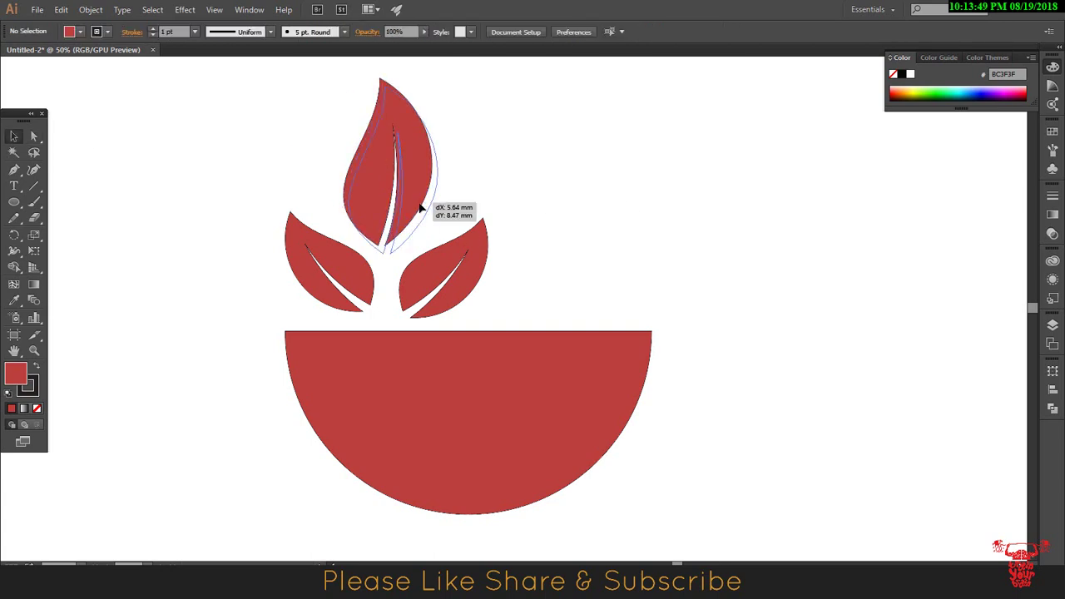
Step: Shift the right leaf, then shrink all three leaves and lower them toward the bowl
{"action": "left_click_drag", "start_coordinate": [468, 259], "coordinate": [460, 273]}
{"action": "left_click", "coordinate": [637, 252]}
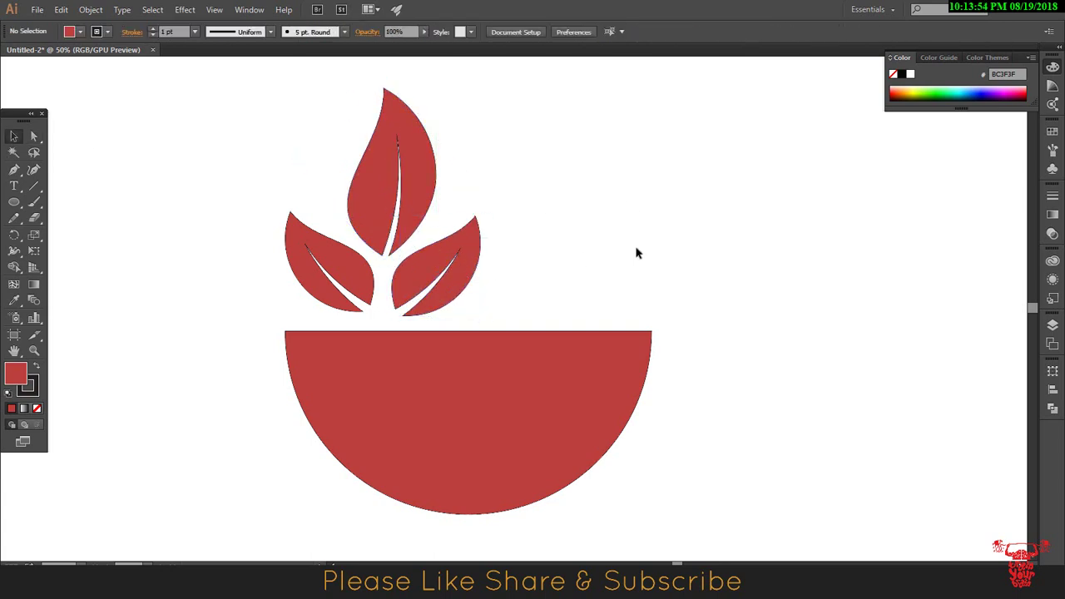
{"action": "left_click", "coordinate": [420, 201]}
{"action": "left_click_drag", "start_coordinate": [537, 114], "coordinate": [345, 250]}
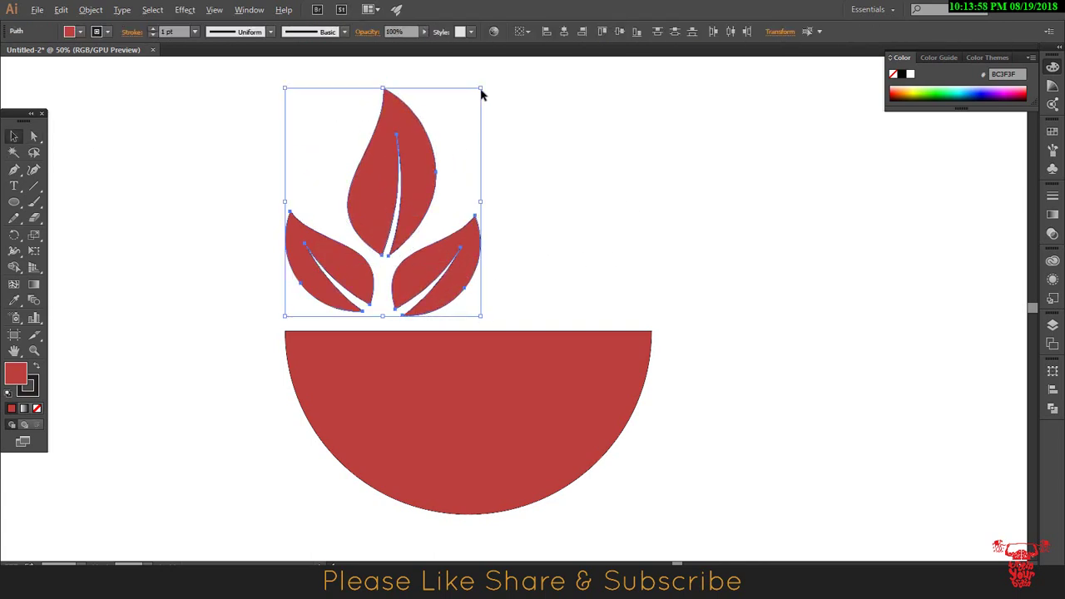
{"action": "left_click_drag", "start_coordinate": [482, 88], "coordinate": [466, 123]}
{"action": "left_click_drag", "start_coordinate": [400, 169], "coordinate": [385, 207]}
{"action": "left_click", "coordinate": [143, 195]}
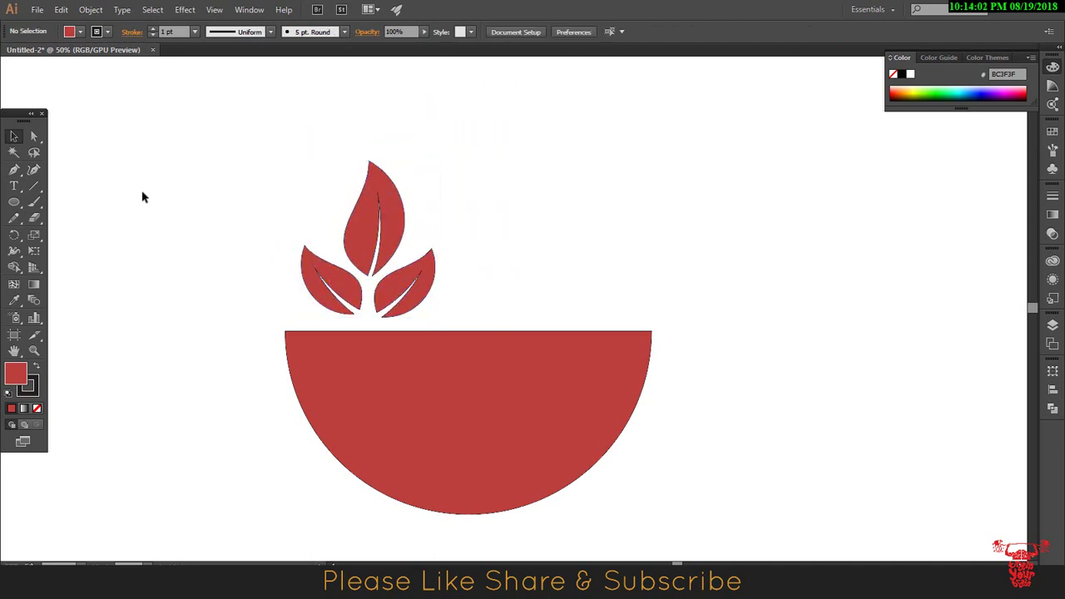
{"action": "left_click_drag", "start_coordinate": [296, 164], "coordinate": [455, 272]}
Step: Fill the leaves green and give the bowl the same green fill with no outline
{"action": "double_click", "coordinate": [15, 375]}
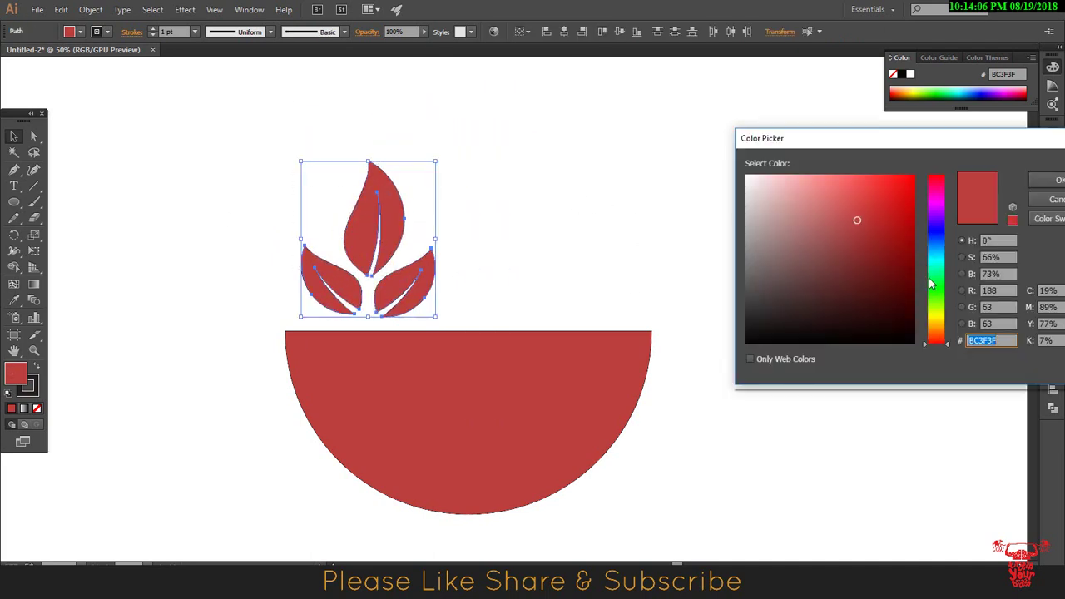
{"action": "left_click", "coordinate": [936, 285]}
{"action": "left_click", "coordinate": [905, 223]}
{"action": "left_click_drag", "start_coordinate": [905, 223], "coordinate": [895, 247]}
{"action": "left_click", "coordinate": [1048, 179]}
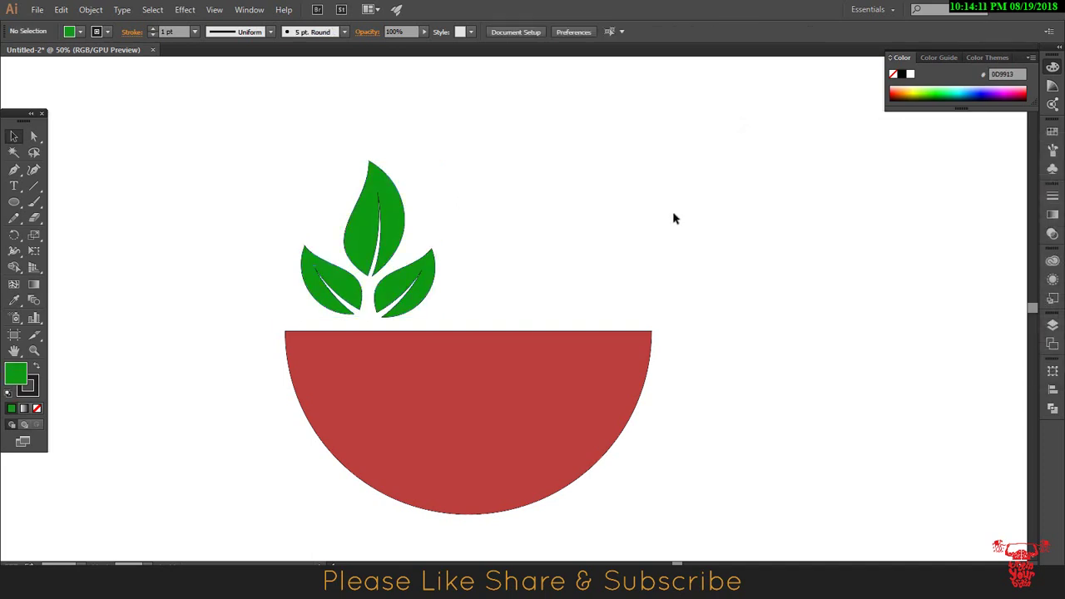
{"action": "left_click", "coordinate": [416, 387]}
{"action": "key", "text": "i"}
{"action": "left_click", "coordinate": [388, 221]}
{"action": "left_click", "coordinate": [59, 149]}
Step: Draw a small green circle to the right of the leaves
{"action": "key", "text": "l"}
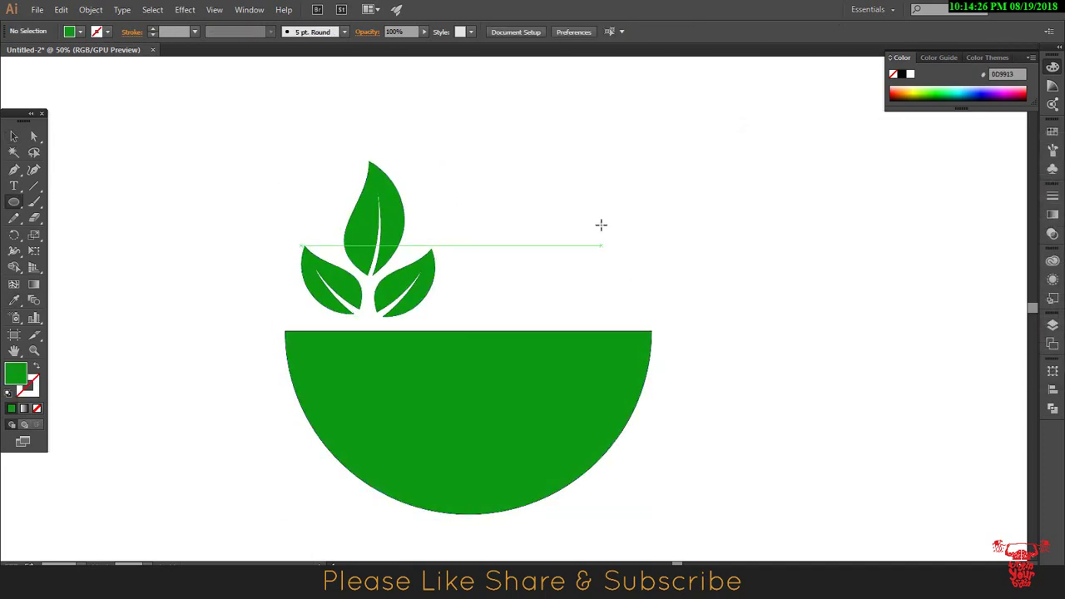
{"action": "mouse_move", "coordinate": [600, 218]}
{"action": "left_mouse_down"}
{"action": "mouse_move", "coordinate": [660, 277]}
{"action": "mouse_move", "coordinate": [632, 250]}
{"action": "left_mouse_up"}
{"action": "left_click", "coordinate": [14, 136]}
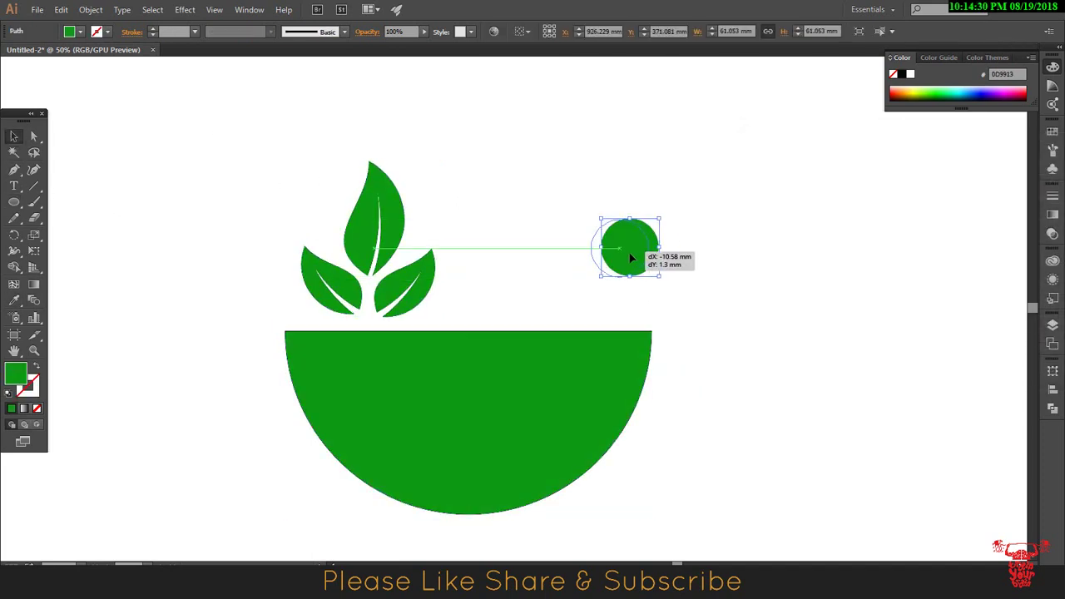
{"action": "left_click_drag", "start_coordinate": [593, 218], "coordinate": [585, 211]}
Step: Recolour the small circle a light brown in the Color Picker
{"action": "double_click", "coordinate": [15, 375]}
{"action": "left_click", "coordinate": [942, 338]}
{"action": "left_click_drag", "start_coordinate": [943, 338], "coordinate": [943, 322]}
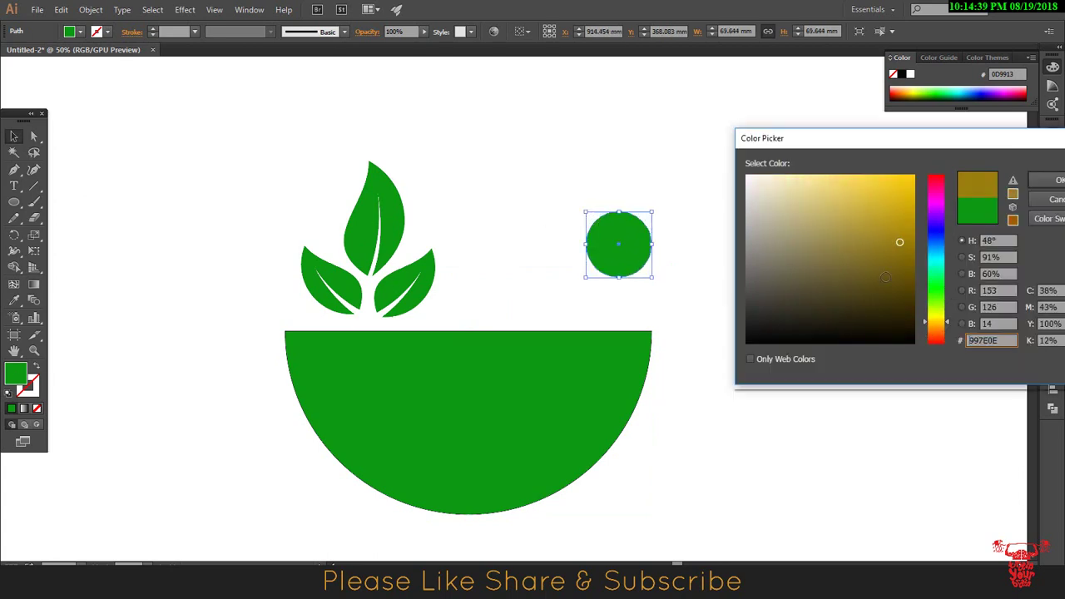
{"action": "left_click_drag", "start_coordinate": [813, 203], "coordinate": [846, 240]}
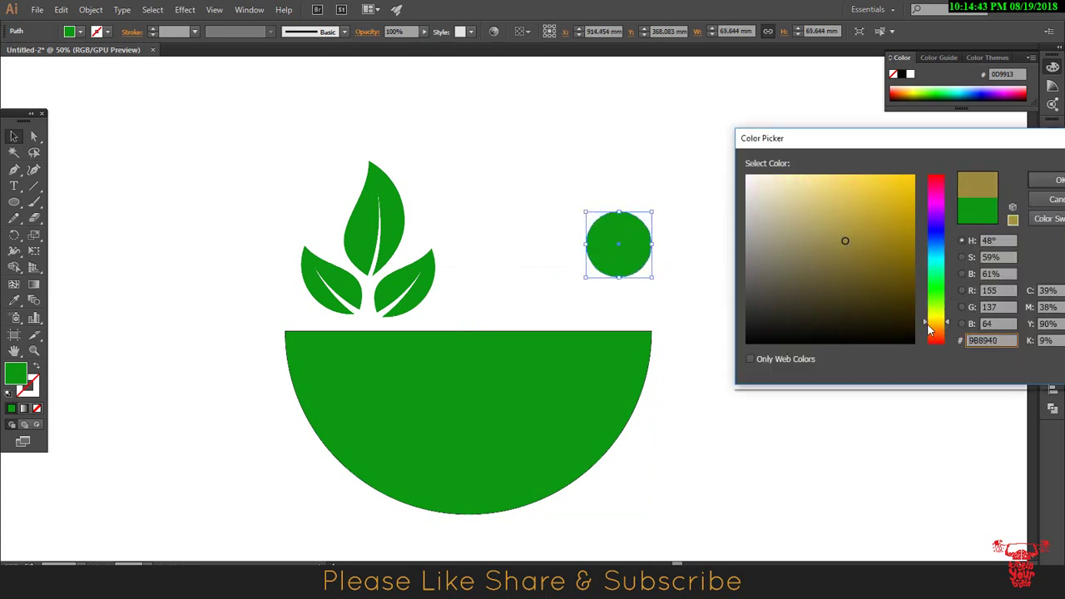
{"action": "left_click_drag", "start_coordinate": [930, 329], "coordinate": [929, 325]}
{"action": "left_click_drag", "start_coordinate": [853, 259], "coordinate": [851, 232]}
{"action": "left_click", "coordinate": [1055, 180]}
{"action": "left_click", "coordinate": [832, 254]}
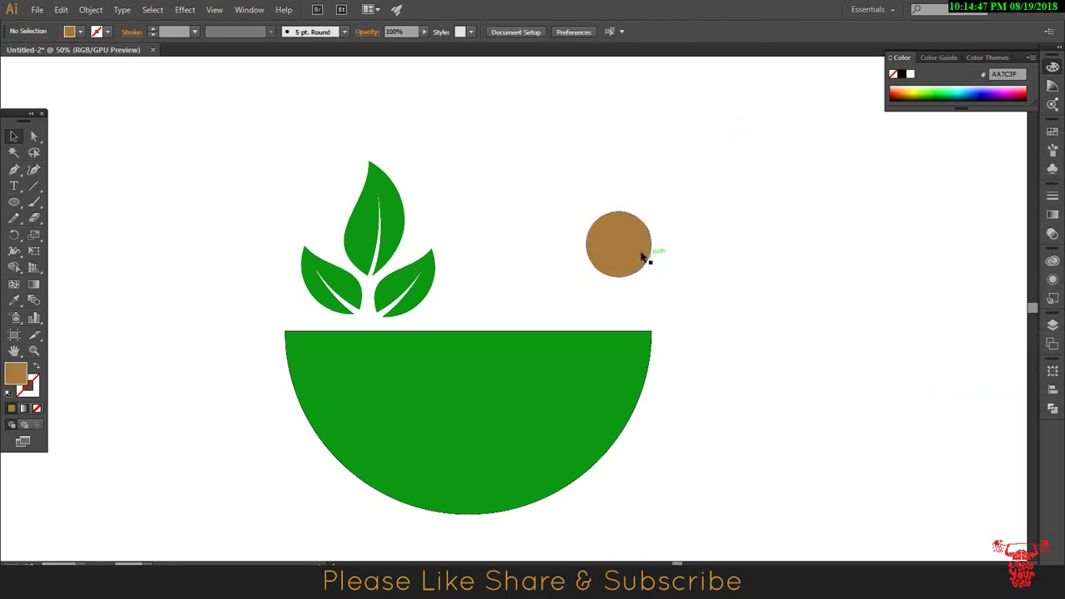
{"action": "left_click", "coordinate": [642, 257]}
Step: Draw a tapered pestle handle from the circle down to the bowl rim with the Pen tool
{"action": "key", "text": "p"}
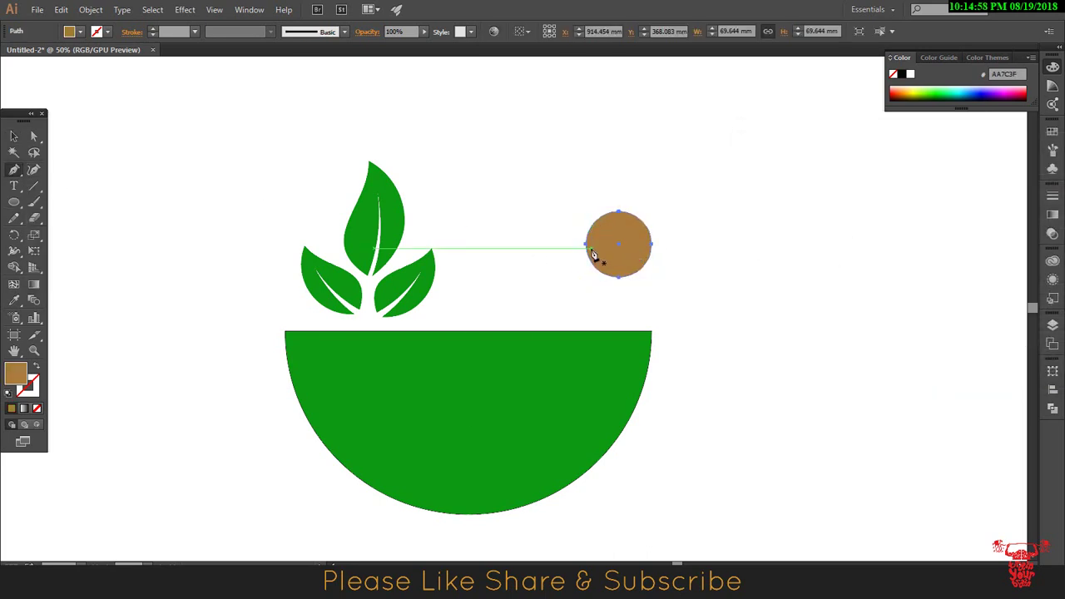
{"action": "left_click", "coordinate": [620, 275]}
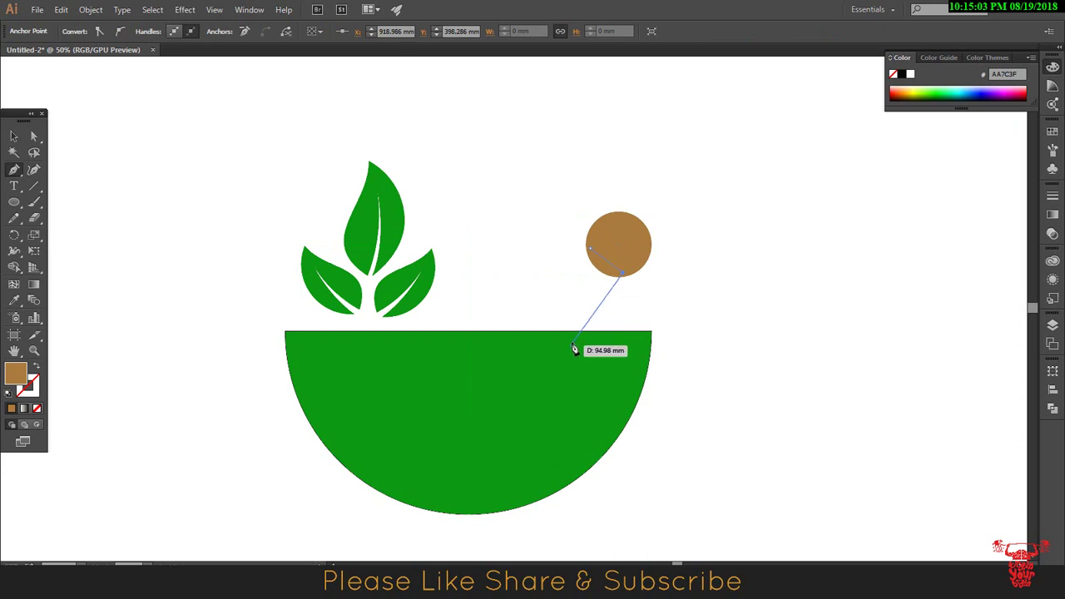
{"action": "left_click", "coordinate": [595, 330]}
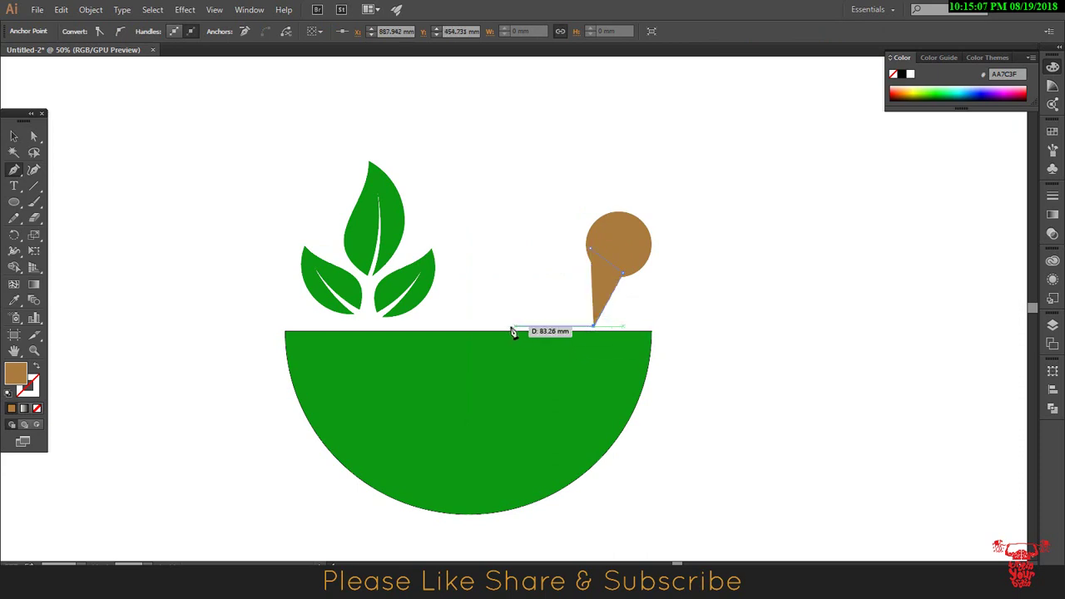
{"action": "left_click", "coordinate": [509, 325]}
{"action": "left_click", "coordinate": [589, 256]}
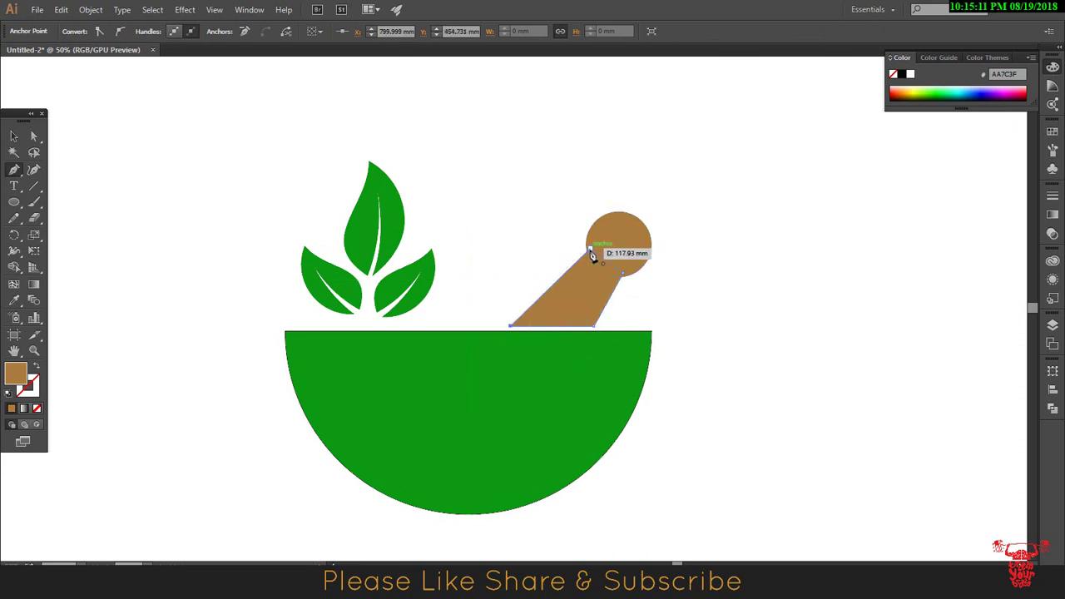
{"action": "key", "text": "v"}
{"action": "left_click", "coordinate": [773, 250]}
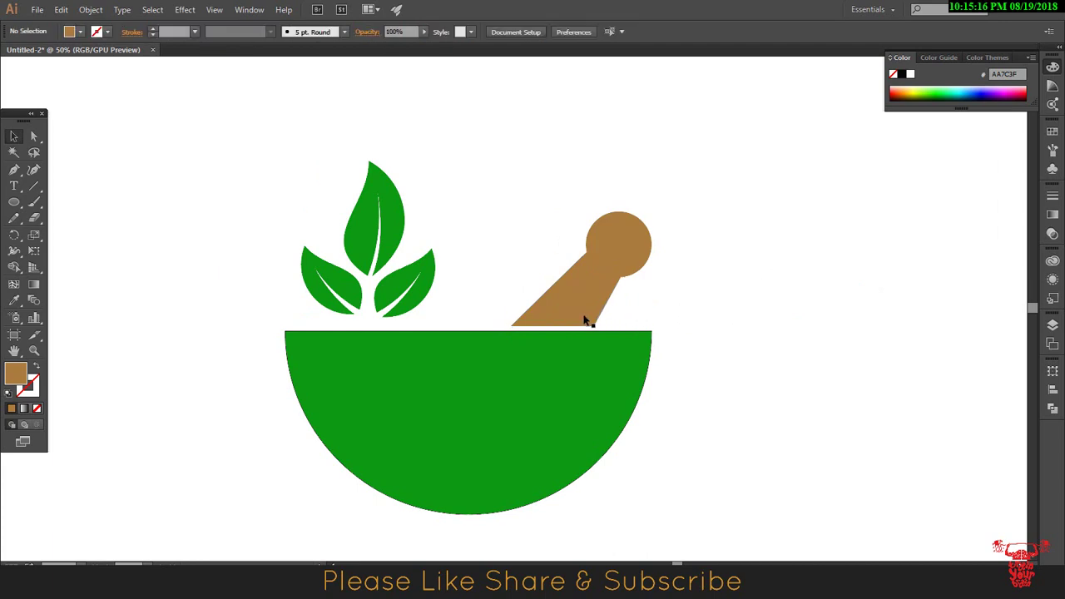
Step: Select both pestle parts together and open the Pathfinder panel
{"action": "left_click_drag", "start_coordinate": [701, 209], "coordinate": [544, 291]}
{"action": "left_click", "coordinate": [804, 264]}
{"action": "left_click", "coordinate": [642, 247]}
{"action": "left_click", "coordinate": [732, 245]}
{"action": "left_click_drag", "start_coordinate": [713, 199], "coordinate": [509, 327]}
{"action": "left_click", "coordinate": [1052, 408]}
{"action": "left_click", "coordinate": [768, 328]}
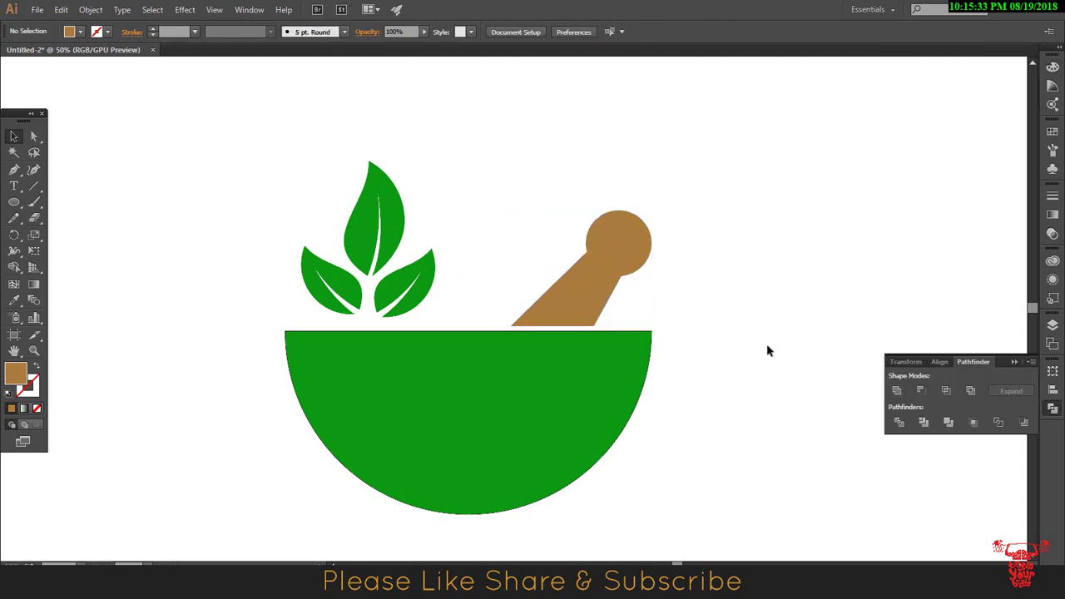
Step: Enlarge the three leaves and move them up and to the right
{"action": "left_click_drag", "start_coordinate": [261, 178], "coordinate": [446, 269]}
{"action": "left_click_drag", "start_coordinate": [435, 162], "coordinate": [449, 146]}
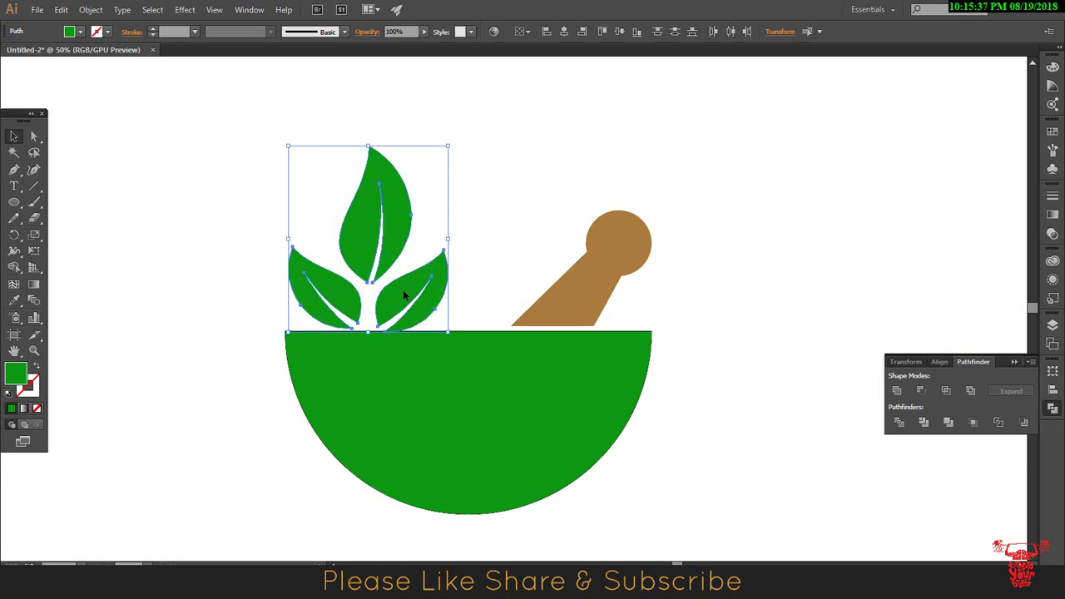
{"action": "left_click_drag", "start_coordinate": [403, 295], "coordinate": [422, 279]}
{"action": "key", "text": "ctrl+shift+a"}
Step: Duplicate the bowl to the right and fill the copy grey-green
{"action": "key", "text": "l"}
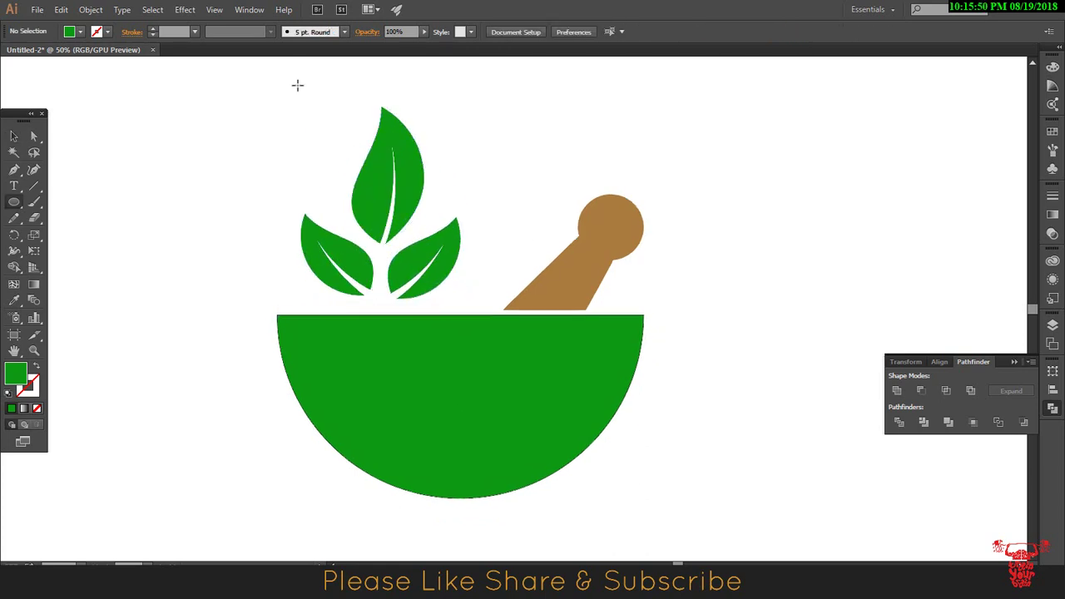
{"action": "left_click", "coordinate": [13, 135]}
{"action": "left_click_drag", "start_coordinate": [388, 426], "coordinate": [769, 426]}
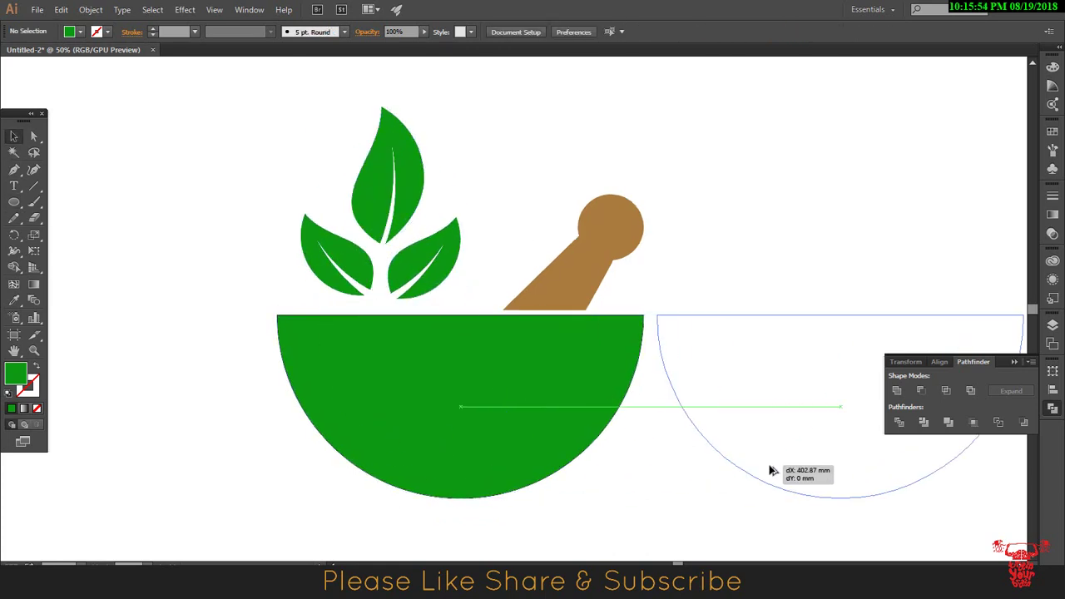
{"action": "double_click", "coordinate": [22, 382]}
{"action": "left_click", "coordinate": [777, 231]}
{"action": "key", "text": "Return"}
Step: Offset the grey-green copy over the bowl to cut out a crescent, discarding leftovers
{"action": "left_click_drag", "start_coordinate": [794, 371], "coordinate": [415, 332]}
{"action": "left_click_drag", "start_coordinate": [479, 410], "coordinate": [486, 400]}
{"action": "left_click", "coordinate": [352, 433], "text": "shift"}
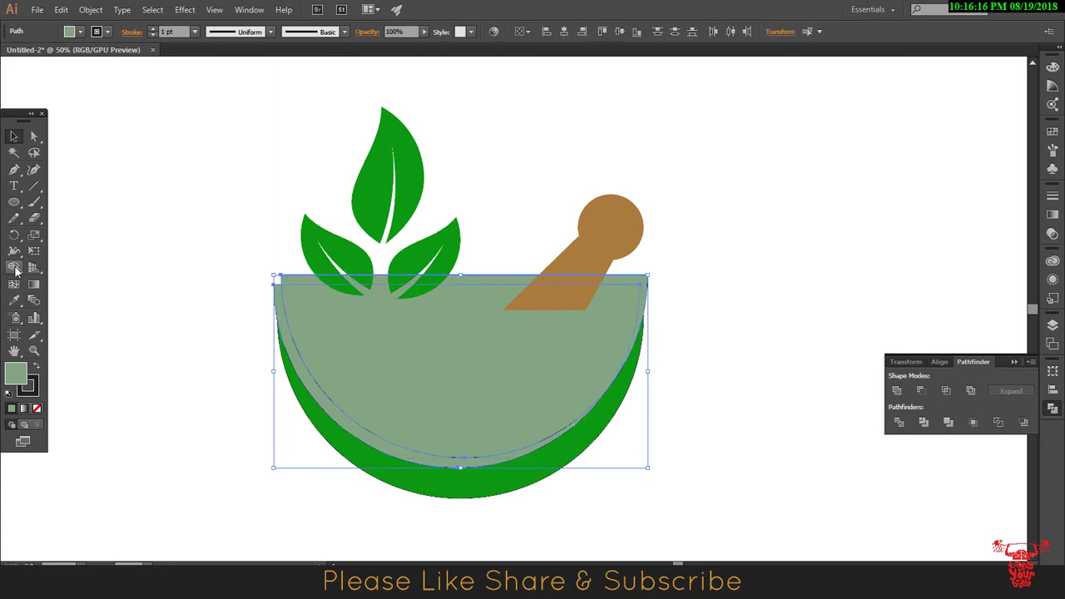
{"action": "left_click_drag", "start_coordinate": [430, 361], "coordinate": [861, 196]}
{"action": "left_click_drag", "start_coordinate": [490, 380], "coordinate": [553, 247]}
{"action": "key", "text": "Delete"}
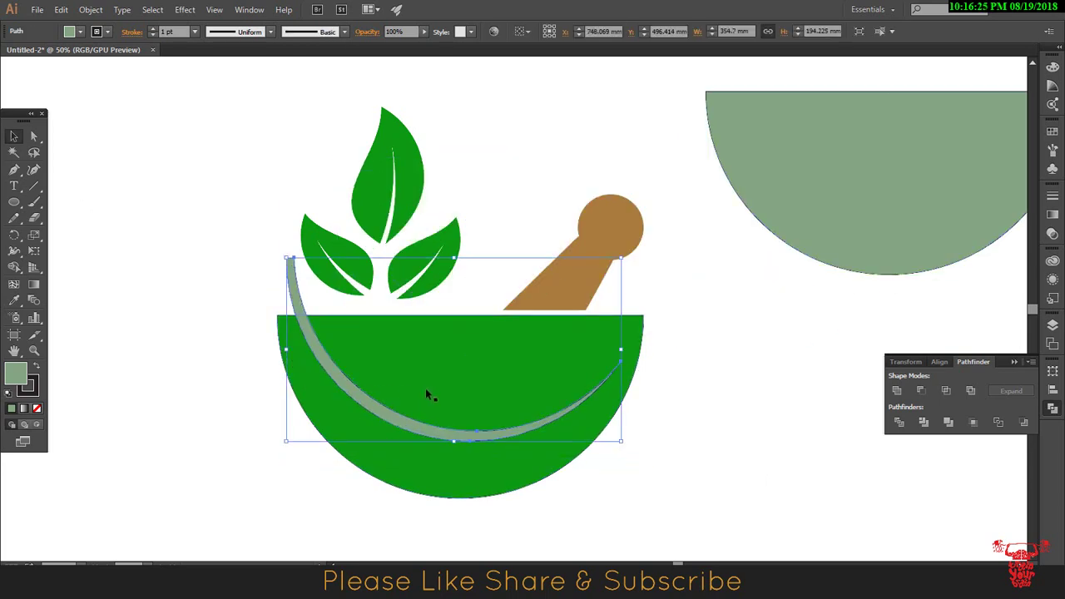
Step: Fill the crescent white and remove its outline
{"action": "left_click", "coordinate": [336, 419]}
{"action": "key", "text": "i"}
{"action": "left_click", "coordinate": [563, 179]}
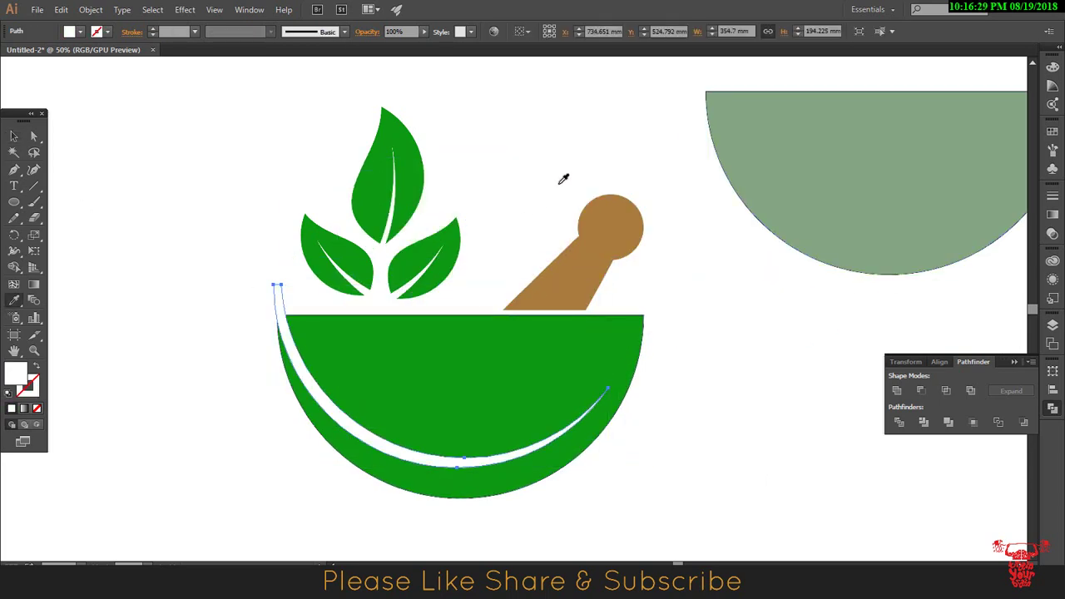
{"action": "key", "text": "v"}
{"action": "left_click", "coordinate": [677, 350]}
Step: Draw a curved leaf path from the bowl's top-right corner down toward the white crescent
{"action": "key", "text": "p"}
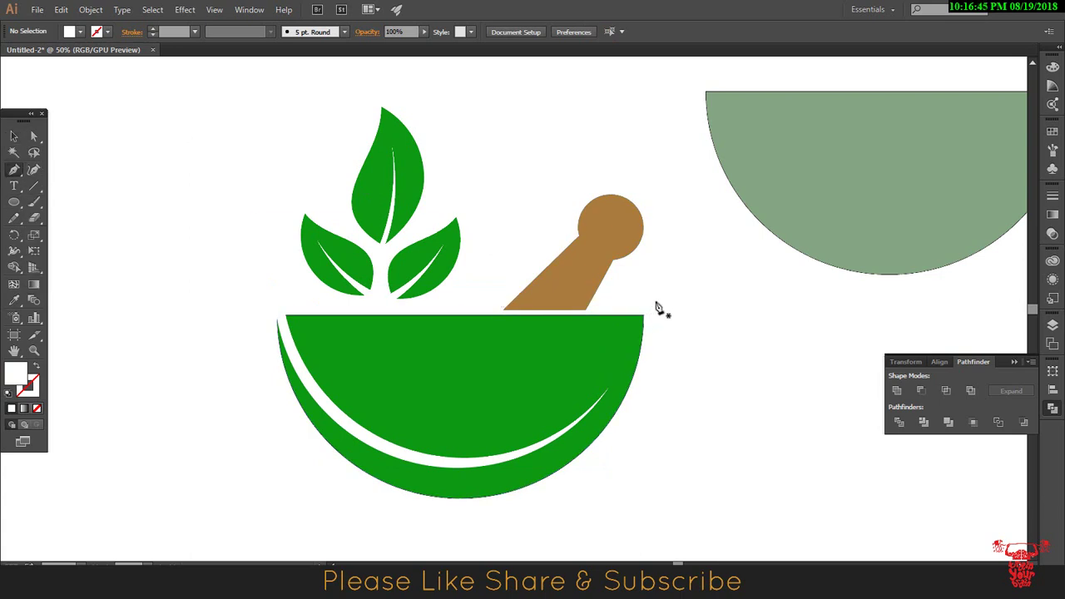
{"action": "left_click", "coordinate": [655, 308]}
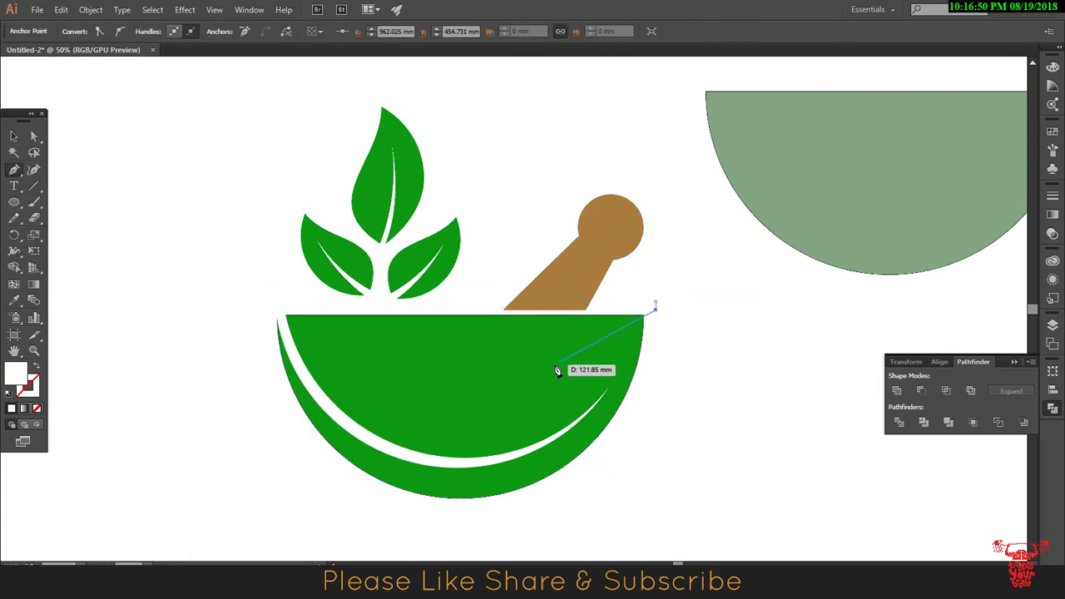
{"action": "left_click_drag", "start_coordinate": [545, 376], "coordinate": [512, 410]}
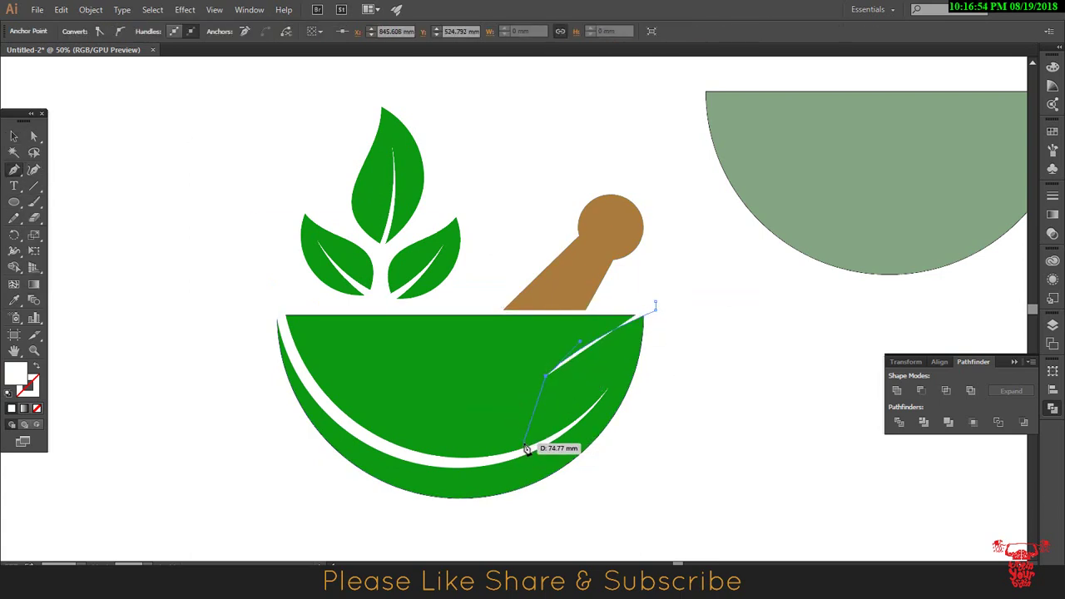
{"action": "left_click_drag", "start_coordinate": [509, 453], "coordinate": [506, 503]}
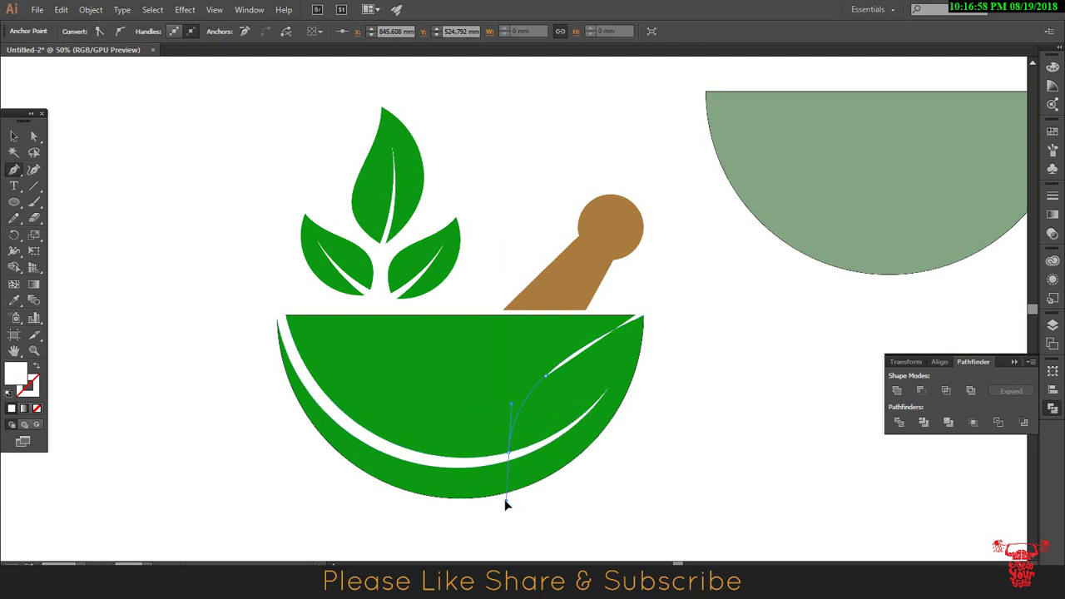
{"action": "mouse_move", "coordinate": [505, 503]}
{"action": "left_mouse_down"}
{"action": "mouse_move", "coordinate": [520, 461]}
{"action": "mouse_move", "coordinate": [507, 467]}
{"action": "left_mouse_up"}
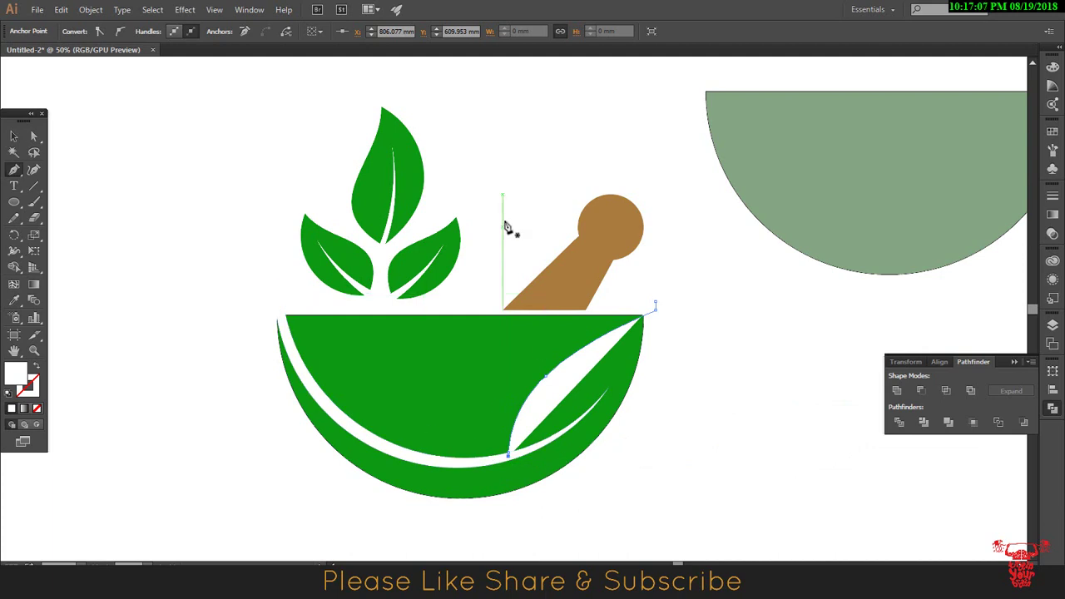
{"action": "left_click", "coordinate": [14, 136]}
{"action": "left_click", "coordinate": [36, 367]}
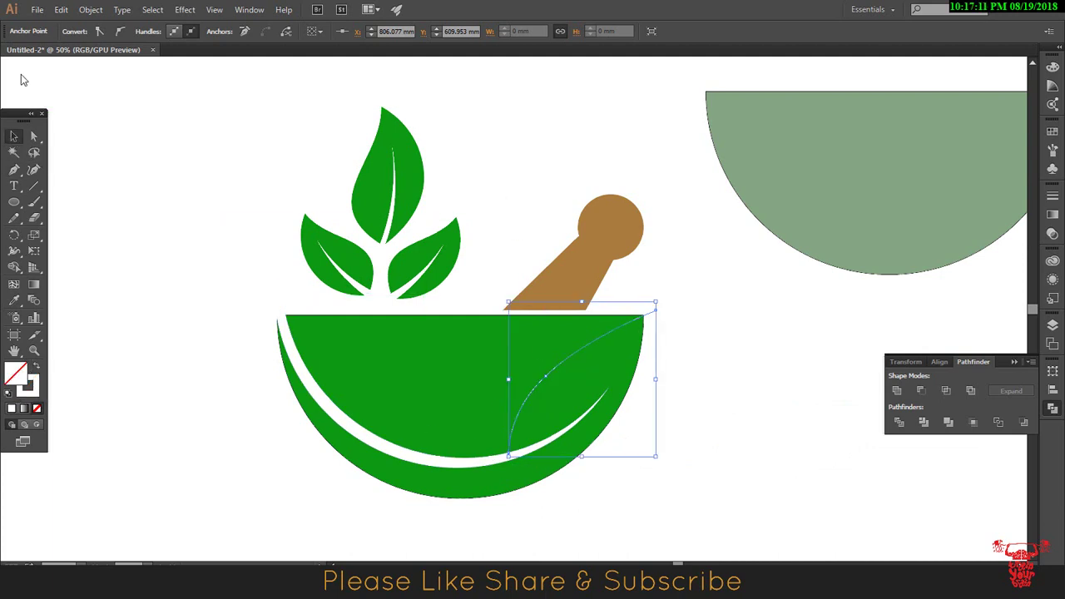
Step: Thicken the white leaf curve's stroke, delete its middle anchor and reshape its bend
{"action": "left_click", "coordinate": [656, 312]}
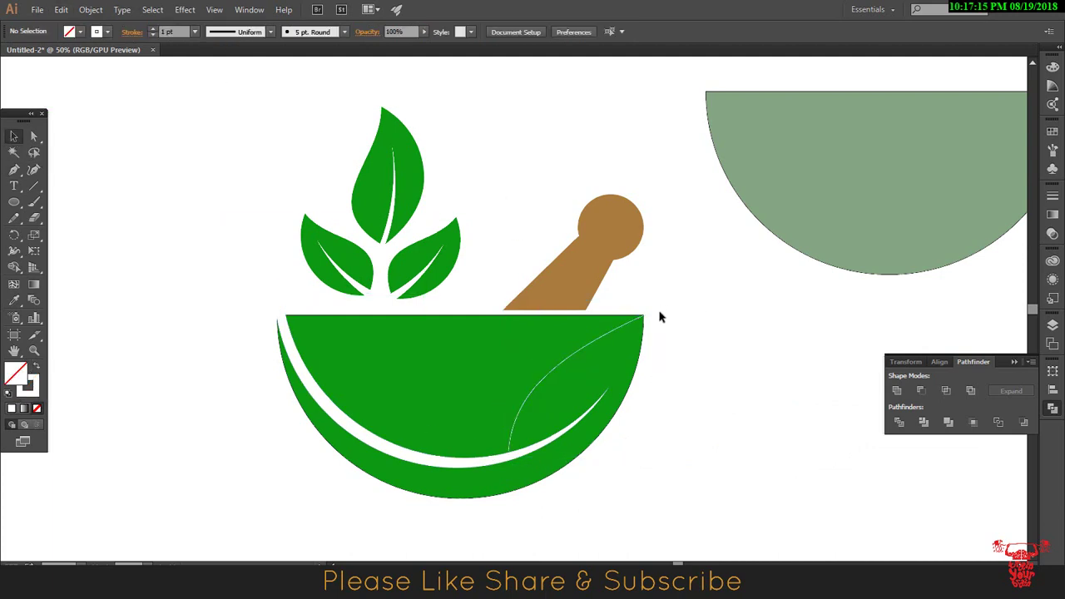
{"action": "left_click", "coordinate": [154, 29]}
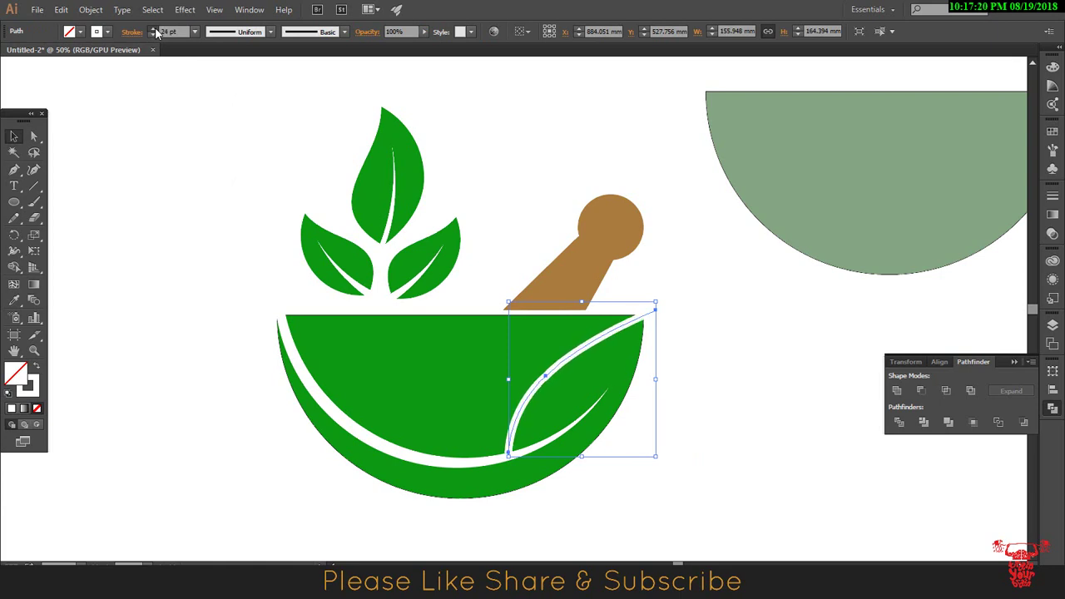
{"action": "left_click", "coordinate": [153, 29]}
{"action": "left_click", "coordinate": [34, 136]}
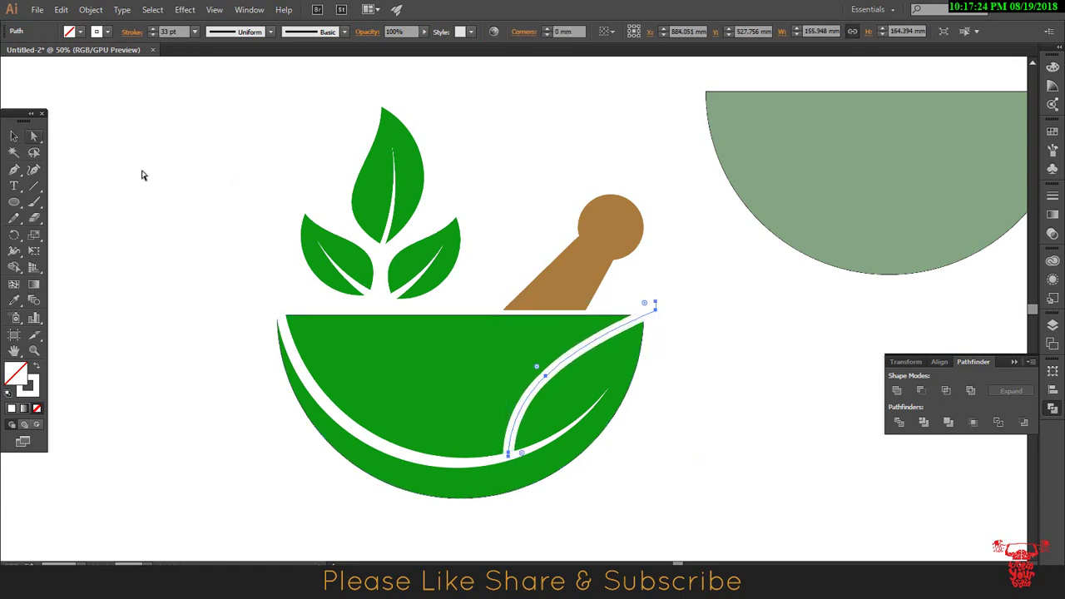
{"action": "left_click", "coordinate": [547, 380]}
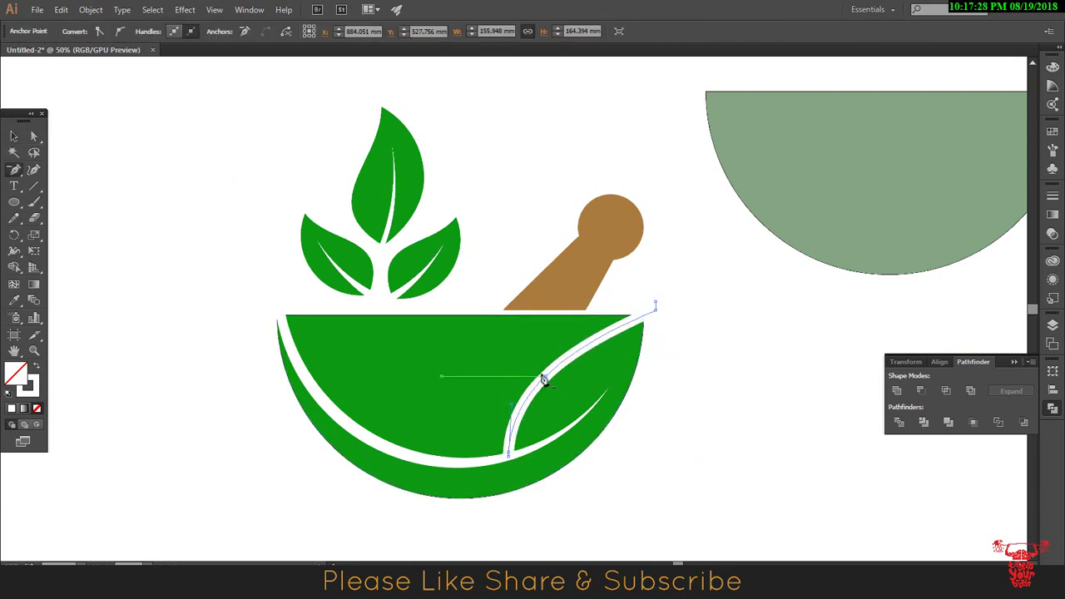
{"action": "left_click", "coordinate": [543, 378]}
{"action": "left_click", "coordinate": [655, 306]}
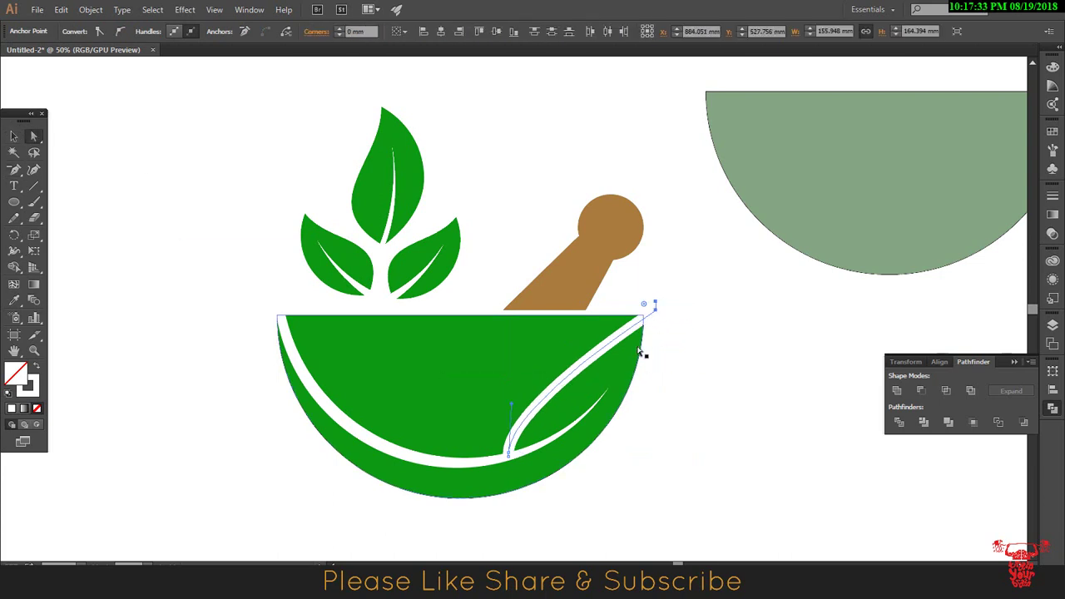
{"action": "left_click_drag", "start_coordinate": [487, 349], "coordinate": [494, 335]}
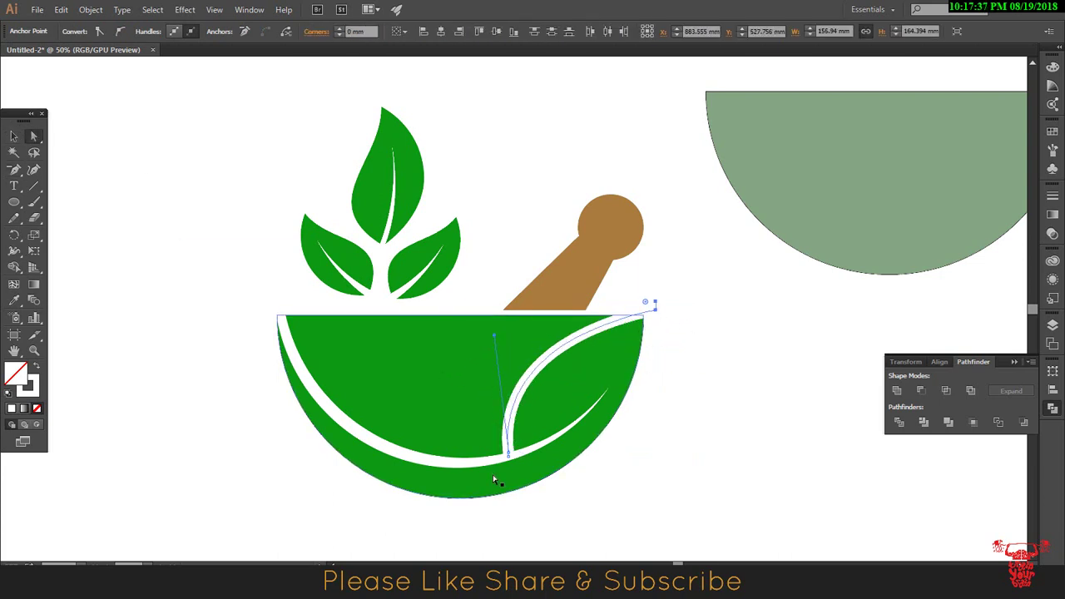
{"action": "left_click", "coordinate": [508, 454]}
Step: Expand the white stroke into a filled shape and nudge its tip point to tidy it
{"action": "left_click", "coordinate": [90, 9]}
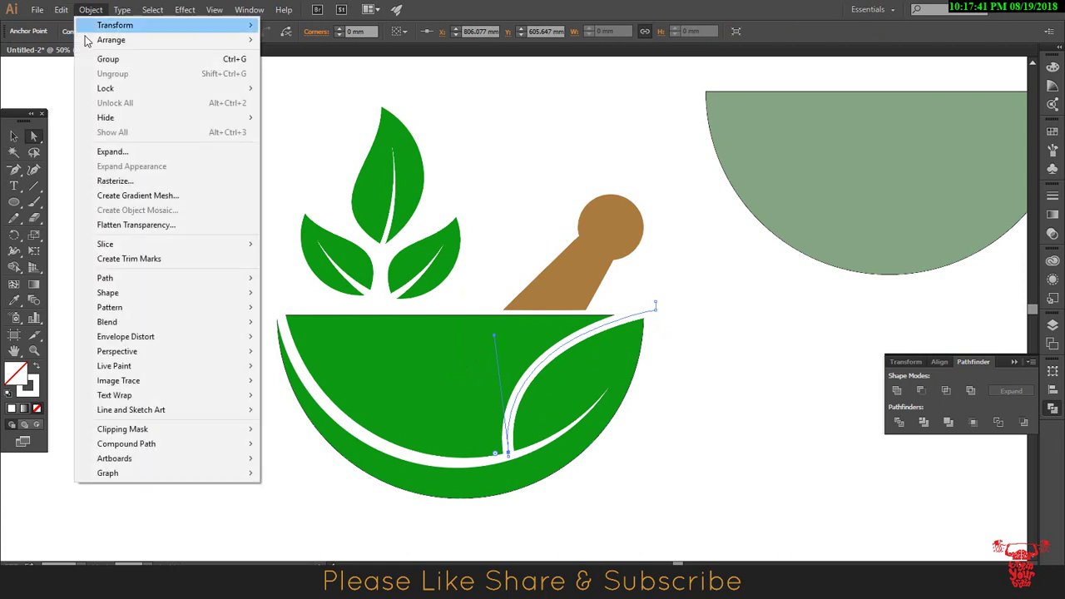
{"action": "left_click", "coordinate": [113, 151]}
{"action": "left_click", "coordinate": [509, 369]}
{"action": "left_click", "coordinate": [701, 387]}
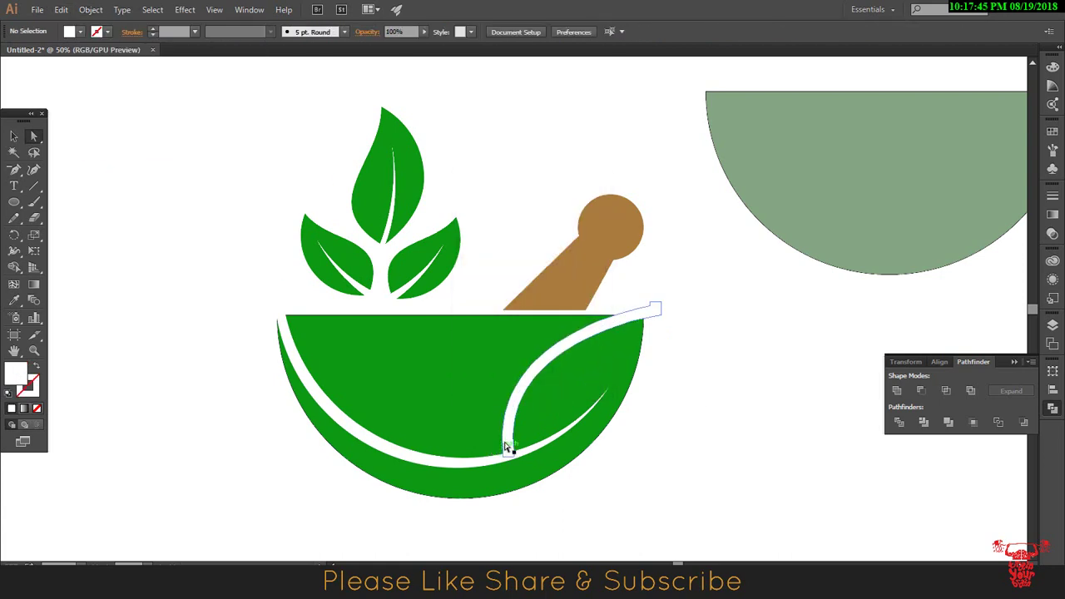
{"action": "left_click", "coordinate": [508, 447]}
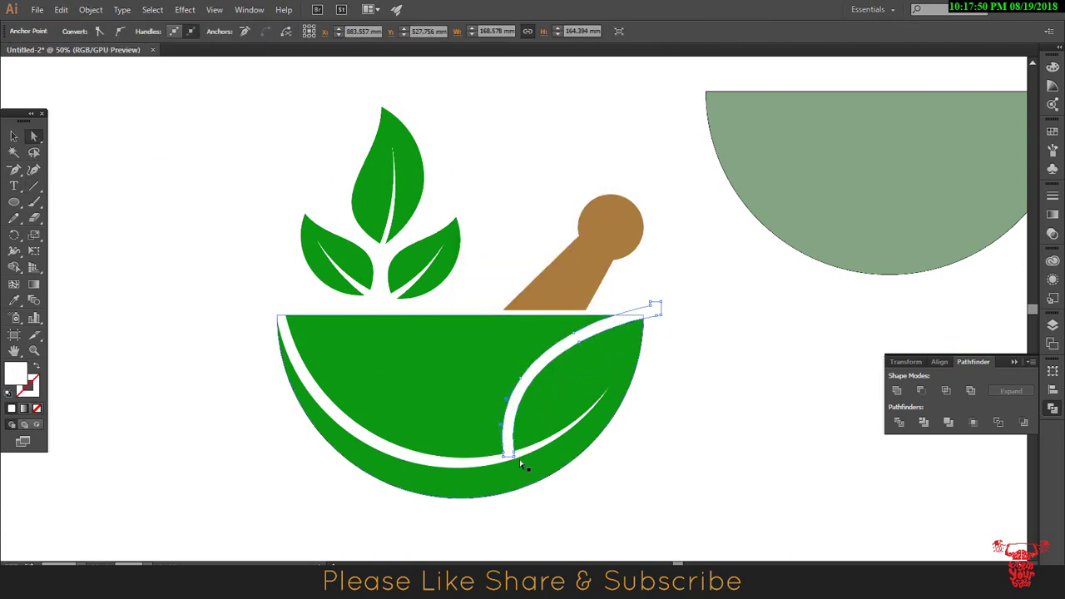
{"action": "left_click_drag", "start_coordinate": [515, 462], "coordinate": [508, 463]}
Step: Merge the white stripe and leaf into one shape with Pathfinder Unite
{"action": "key", "text": "v"}
{"action": "left_click", "coordinate": [736, 346]}
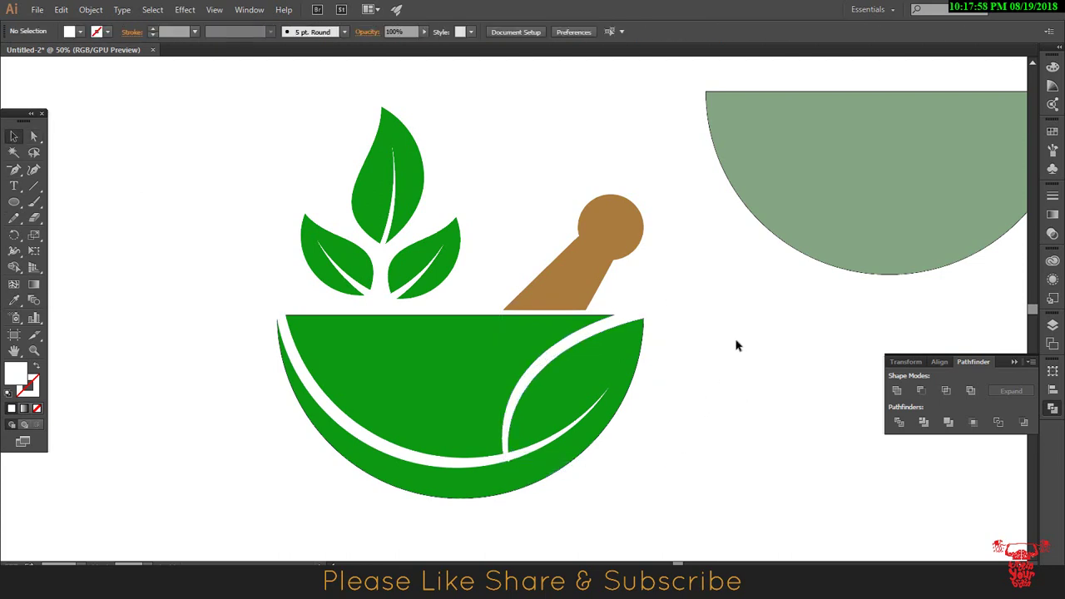
{"action": "left_click", "coordinate": [513, 415]}
{"action": "key", "text": "a"}
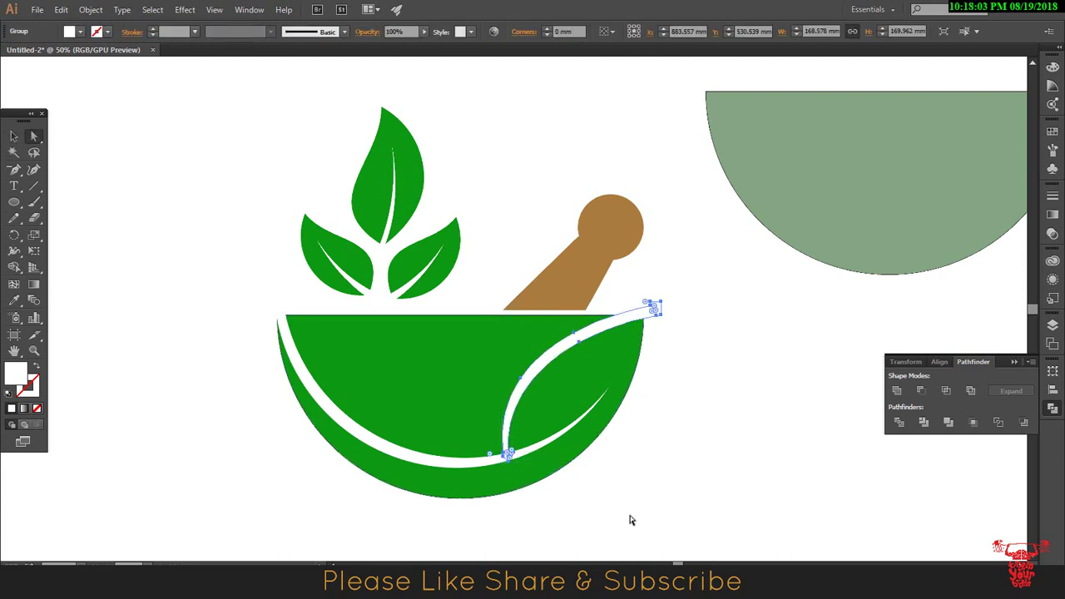
{"action": "scroll", "coordinate": [488, 440], "scroll_direction": "up", "scroll_amount": 5}
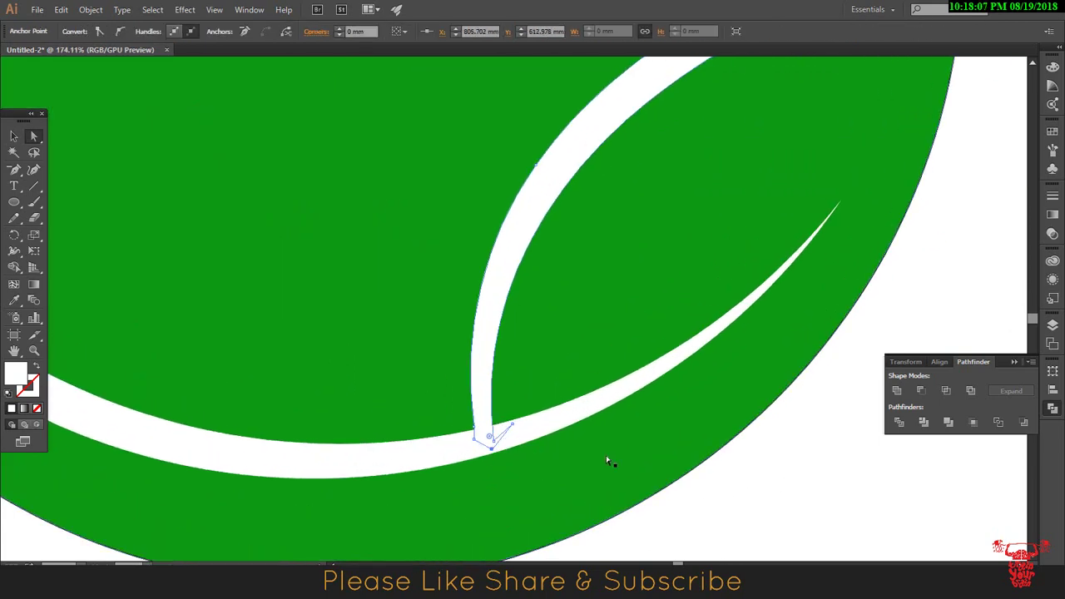
{"action": "key", "text": "ctrl+1"}
{"action": "key", "text": "ctrl+minus"}
{"action": "key", "text": "v"}
{"action": "left_click", "coordinate": [408, 361]}
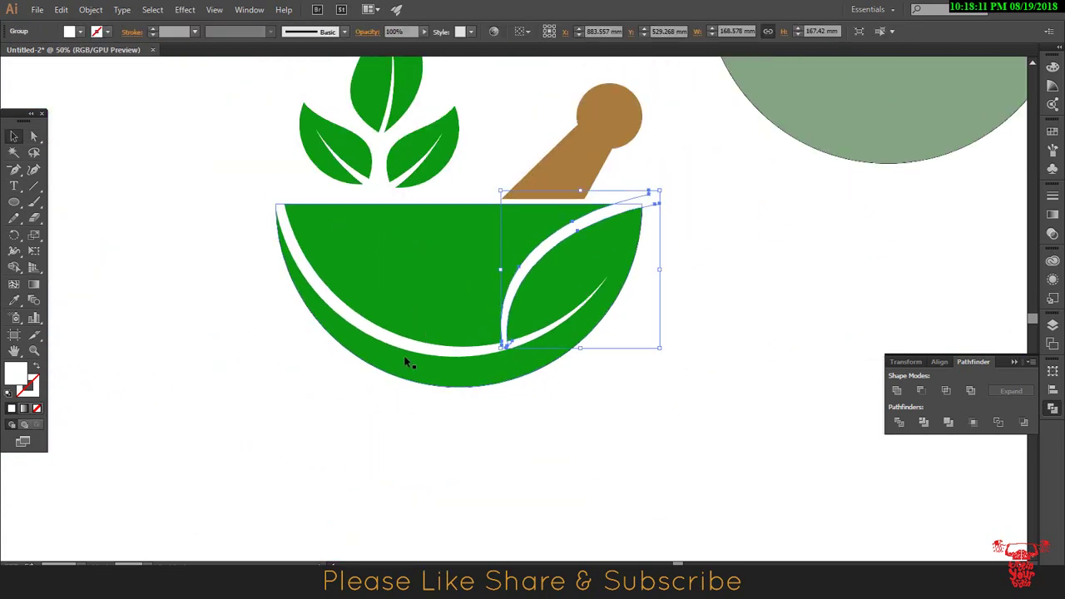
{"action": "left_click", "coordinate": [896, 395]}
{"action": "left_click", "coordinate": [779, 374]}
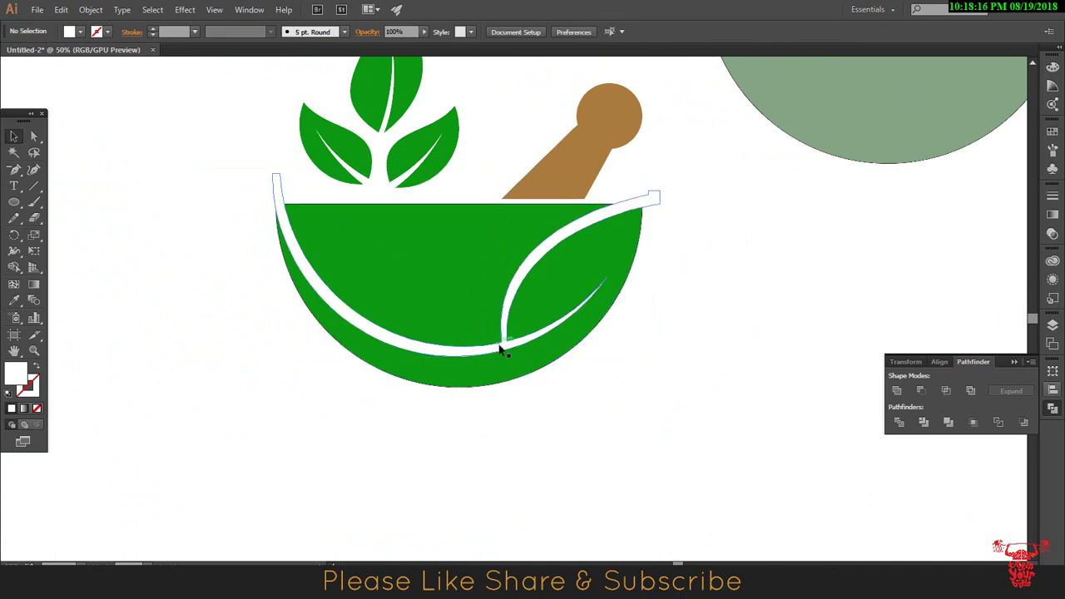
Step: Carve the merged white shape out of the green bowl using Shape Builder
{"action": "left_click", "coordinate": [501, 348]}
{"action": "left_click", "coordinate": [452, 257], "text": "shift"}
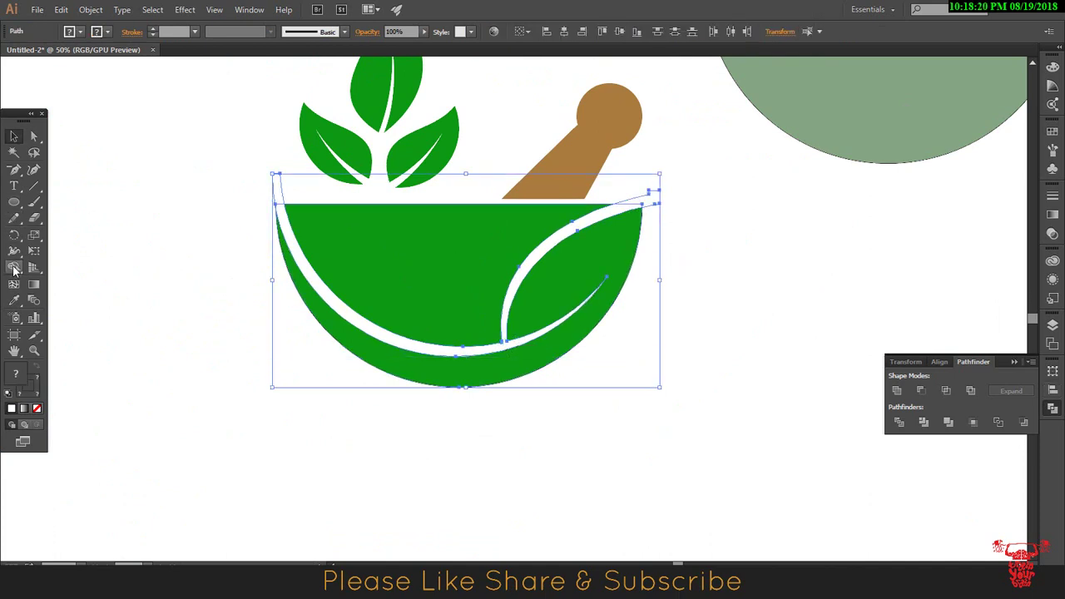
{"action": "left_click", "coordinate": [15, 268]}
{"action": "left_click_drag", "start_coordinate": [191, 180], "coordinate": [304, 193]}
{"action": "key", "text": "v"}
{"action": "left_click", "coordinate": [133, 186]}
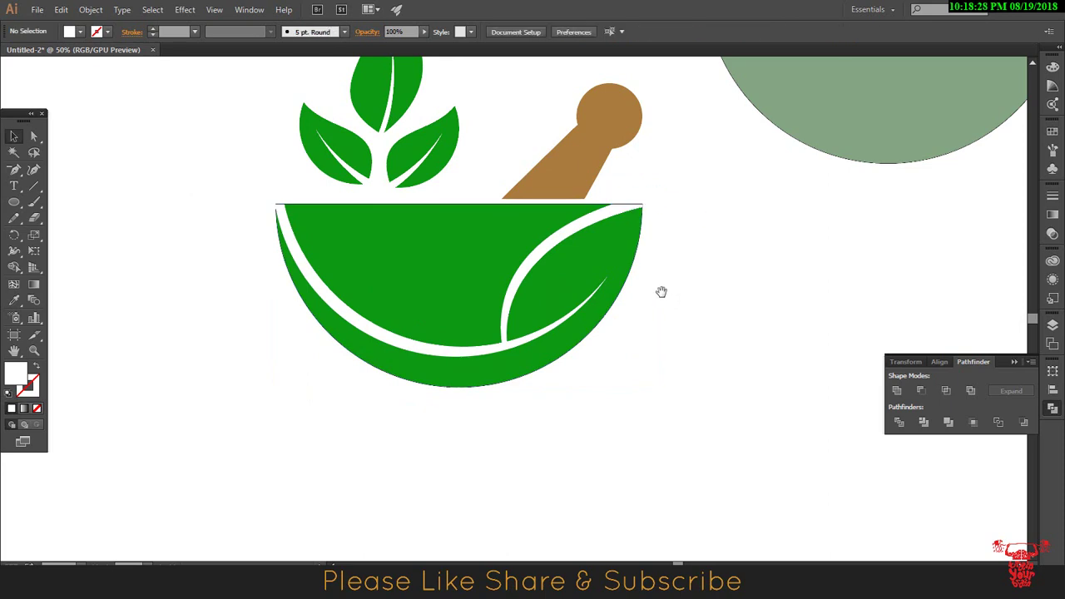
{"action": "left_click_drag", "start_coordinate": [661, 291], "coordinate": [659, 396]}
{"action": "left_click", "coordinate": [394, 374]}
Step: Trace a new Pen path from the bowl's top-left corner along the white curve
{"action": "left_click", "coordinate": [702, 411]}
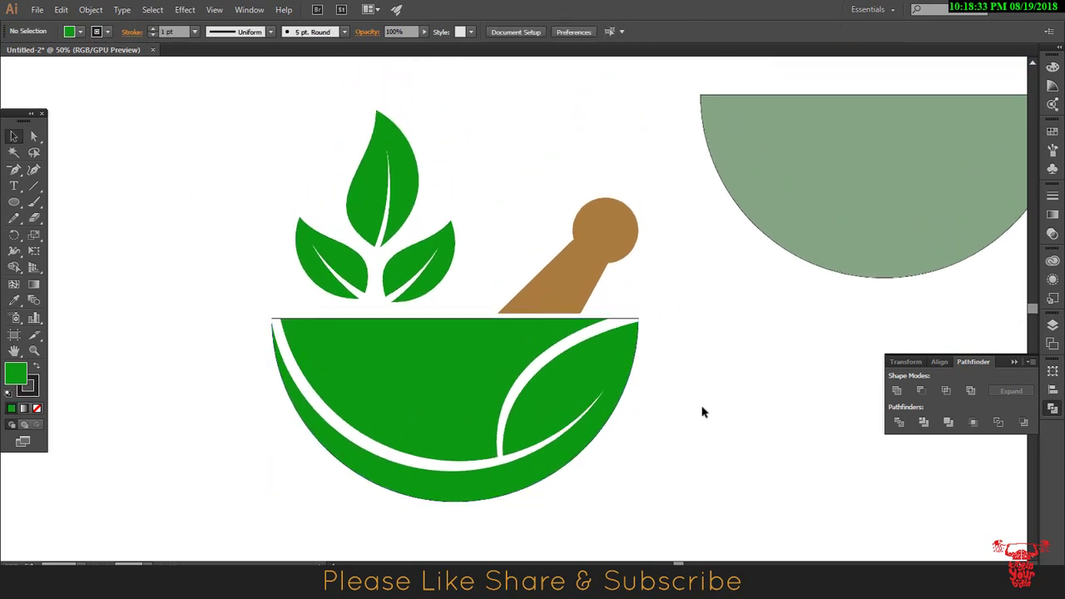
{"action": "left_click", "coordinate": [375, 331]}
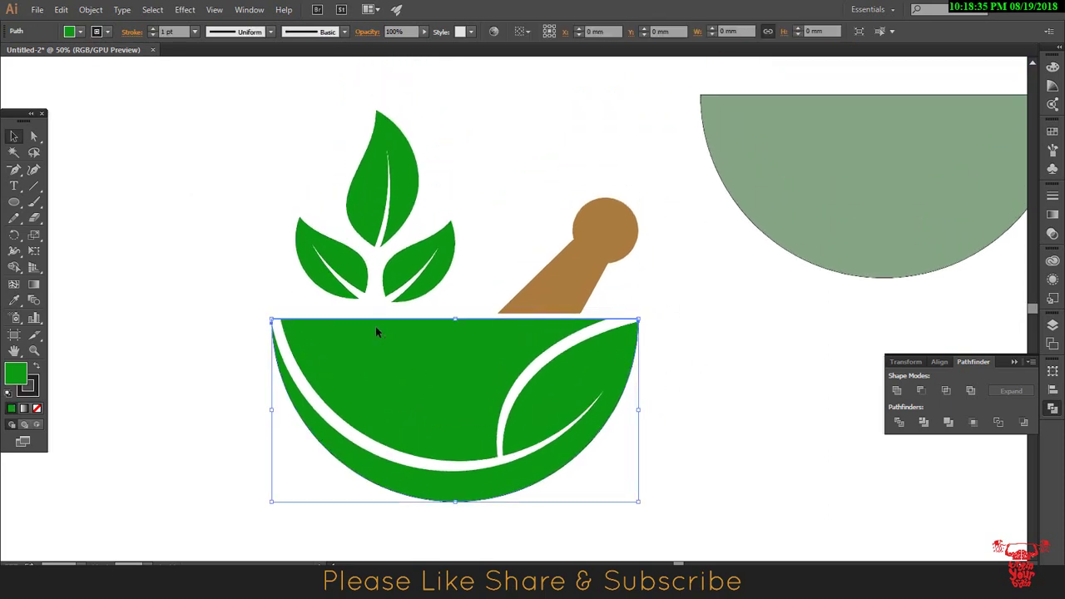
{"action": "left_click", "coordinate": [13, 169]}
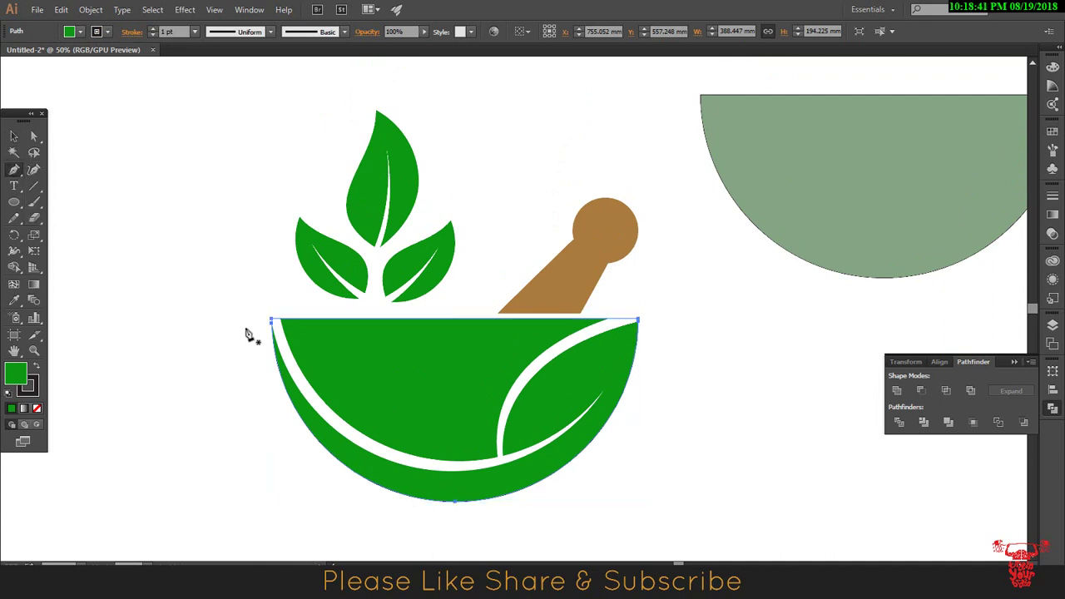
{"action": "left_click", "coordinate": [271, 294]}
{"action": "left_click", "coordinate": [277, 327]}
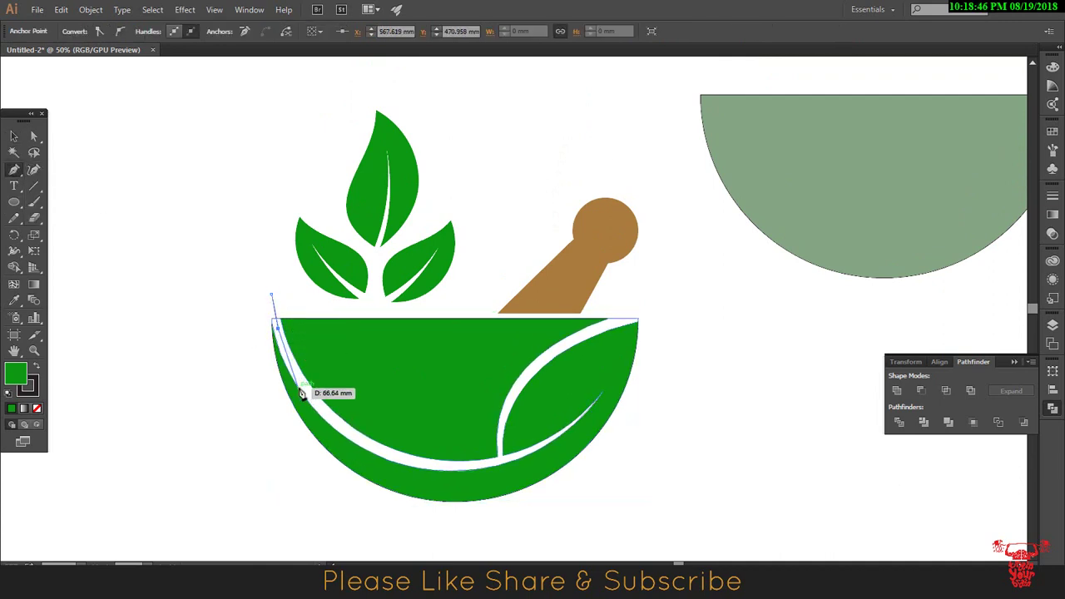
{"action": "left_click", "coordinate": [339, 427]}
{"action": "left_click", "coordinate": [395, 456]}
{"action": "left_click", "coordinate": [448, 466]}
{"action": "left_click", "coordinate": [475, 465]}
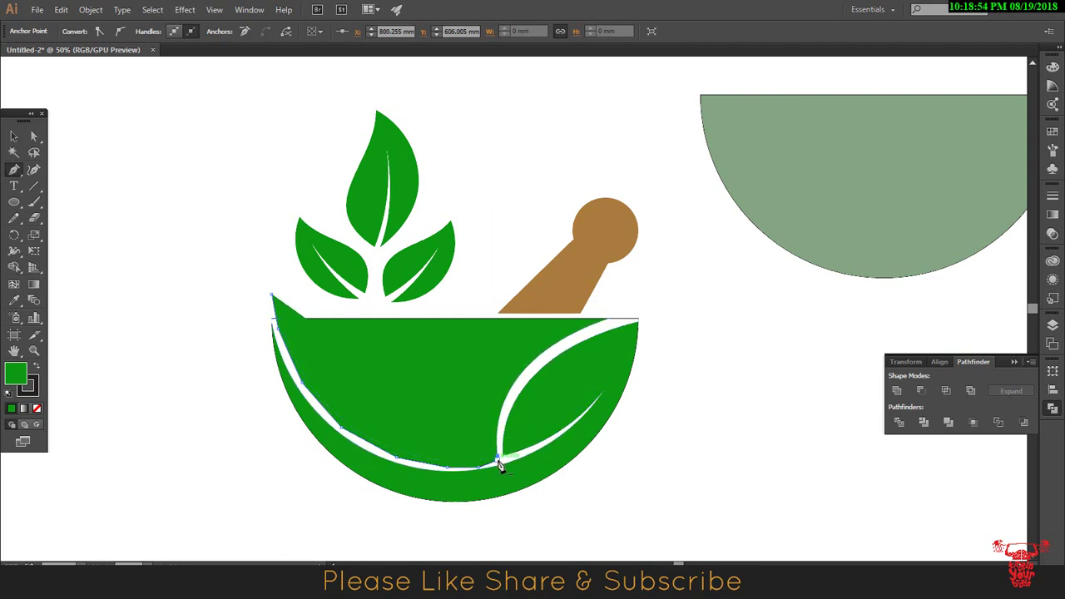
{"action": "left_click", "coordinate": [500, 463]}
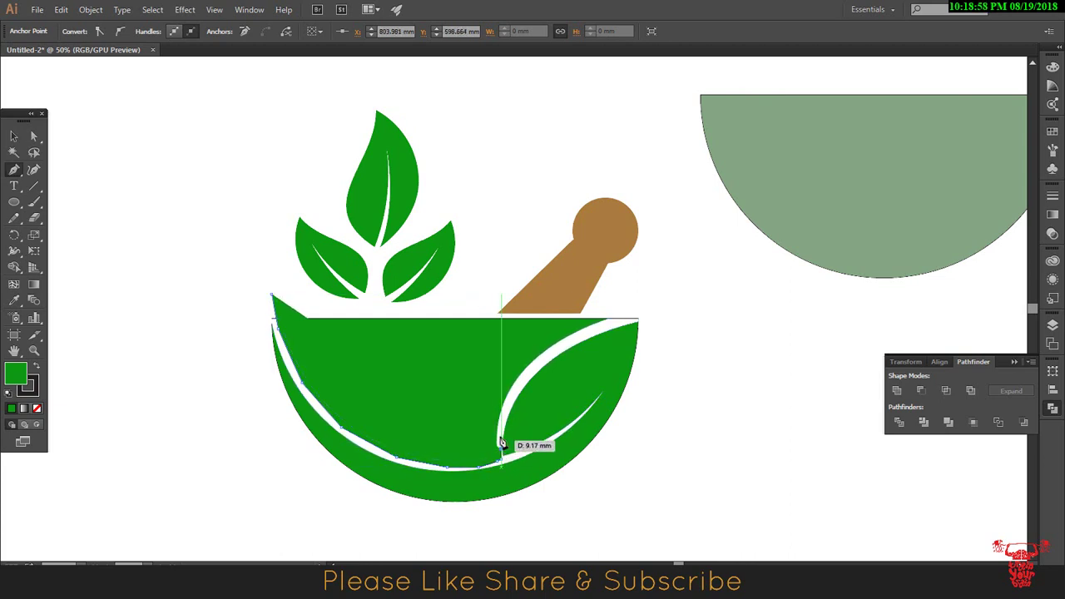
Step: Continue the path up the leaf edge to the top-right rim, then delete the band above the rim
{"action": "left_click", "coordinate": [501, 426]}
{"action": "left_click", "coordinate": [513, 394]}
{"action": "left_click", "coordinate": [552, 355]}
{"action": "left_click", "coordinate": [597, 331]}
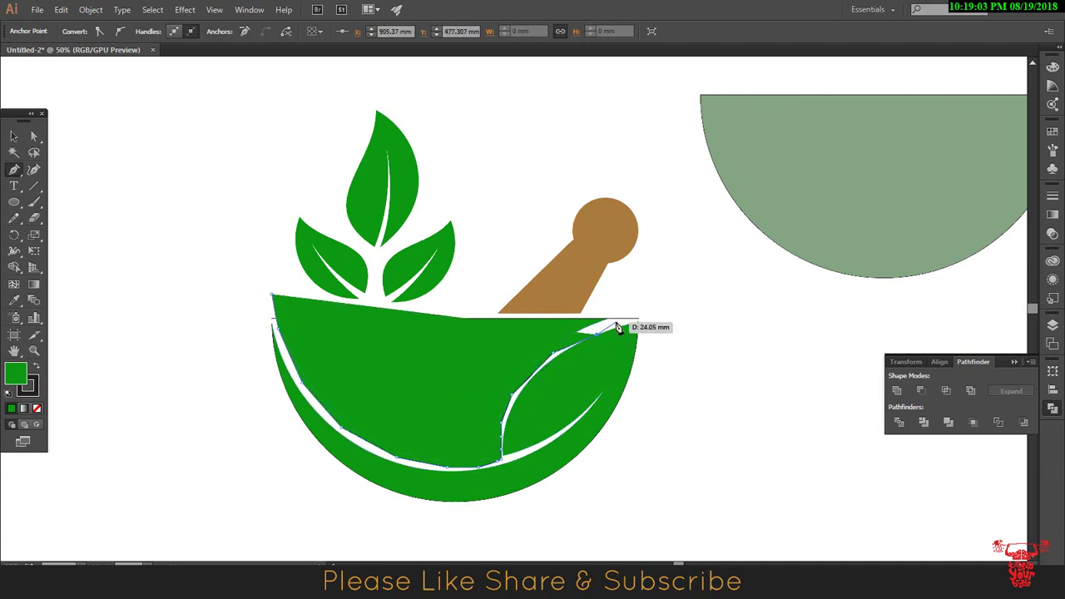
{"action": "left_click", "coordinate": [634, 302]}
{"action": "left_click", "coordinate": [14, 135]}
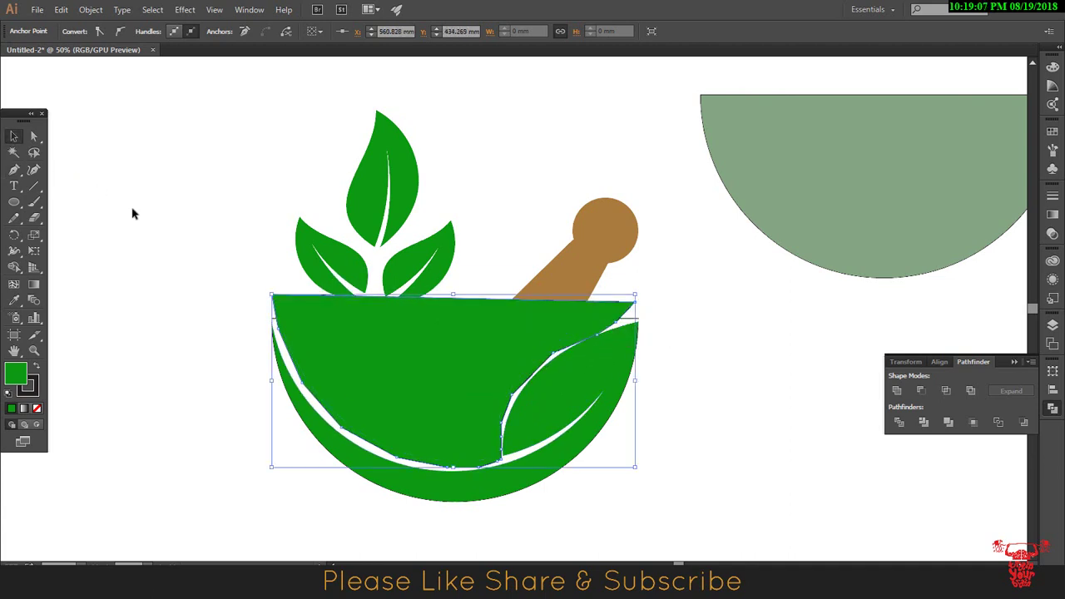
{"action": "left_click", "coordinate": [13, 268]}
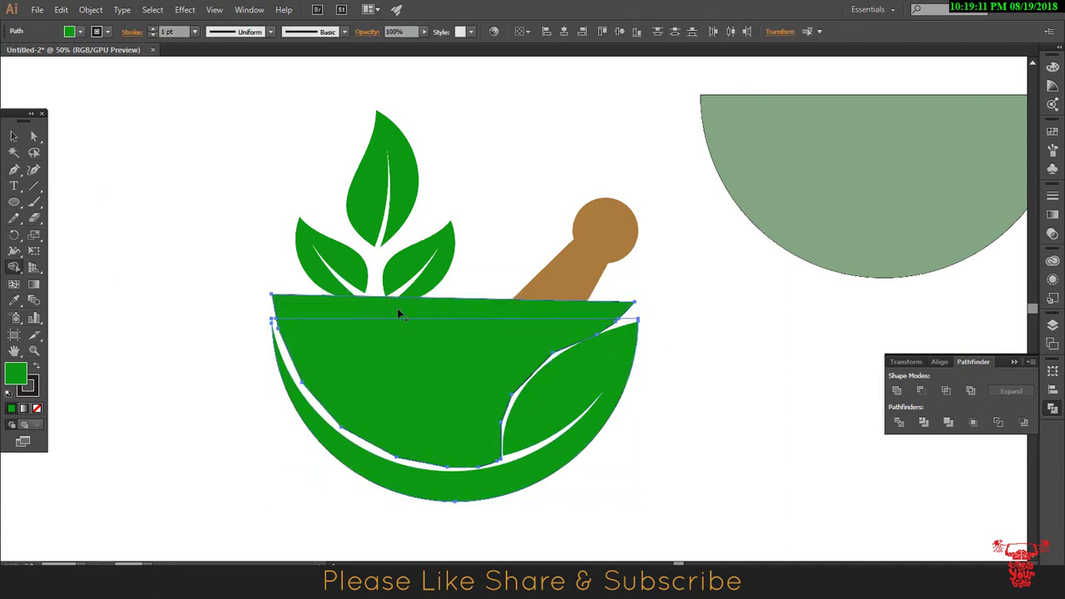
{"action": "left_click", "coordinate": [291, 304], "text": "alt"}
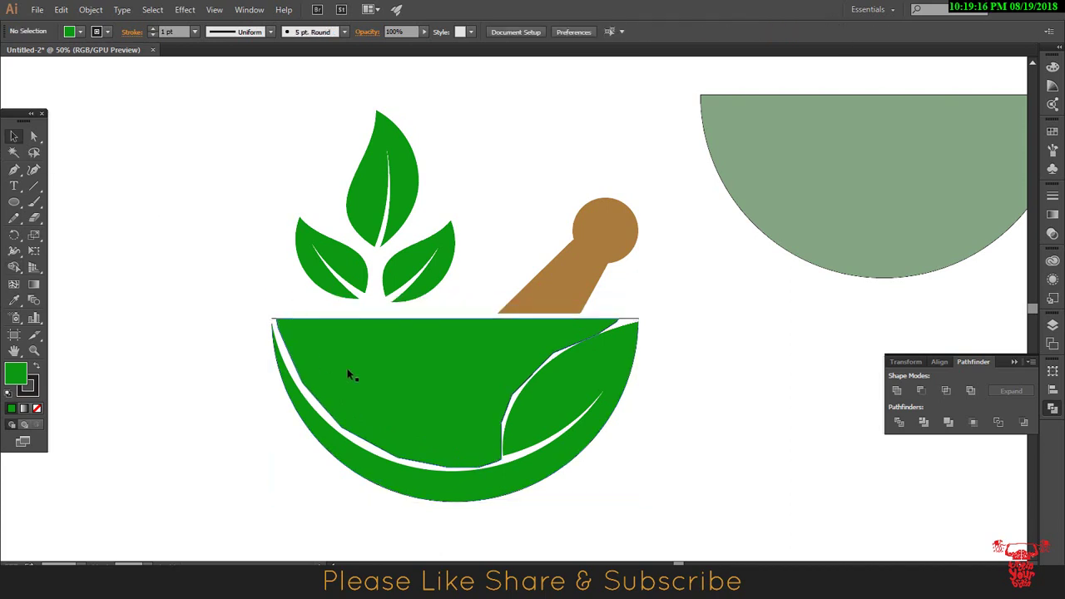
Step: Fill the new inner shape with the lighter green 2EC652
{"action": "key", "text": "v"}
{"action": "double_click", "coordinate": [19, 378]}
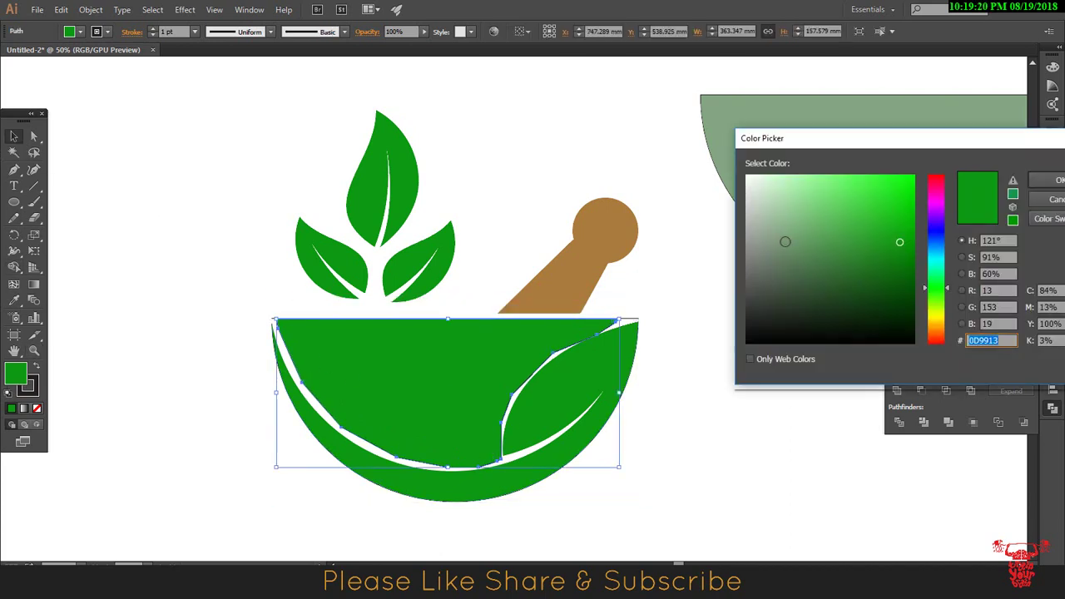
{"action": "mouse_move", "coordinate": [934, 241]}
{"action": "left_mouse_down"}
{"action": "mouse_move", "coordinate": [943, 275]}
{"action": "mouse_move", "coordinate": [876, 218]}
{"action": "left_mouse_up"}
{"action": "left_click", "coordinate": [907, 262]}
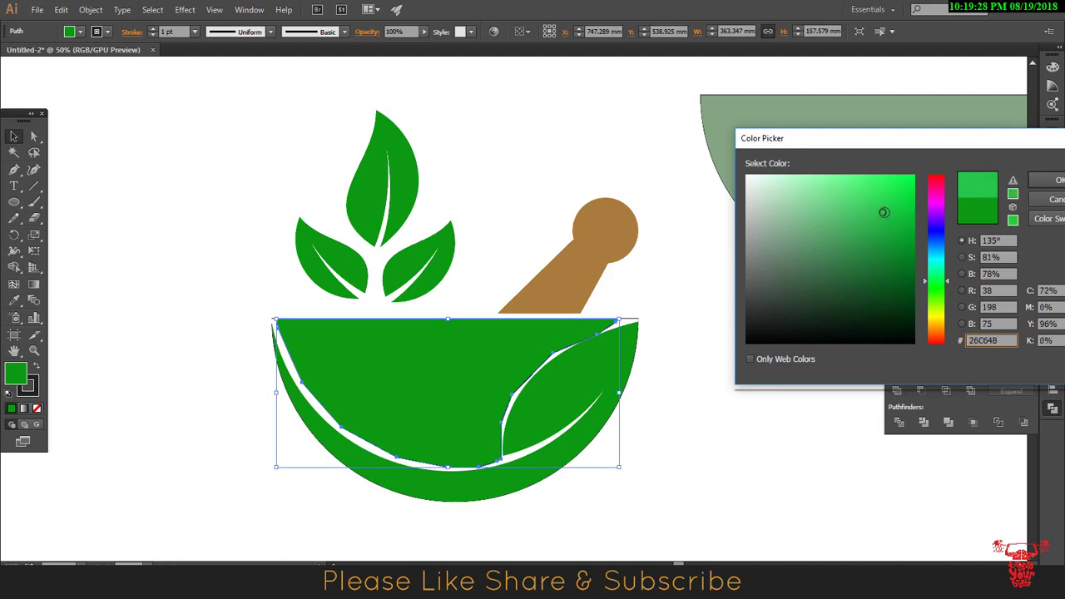
{"action": "left_click", "coordinate": [1057, 181]}
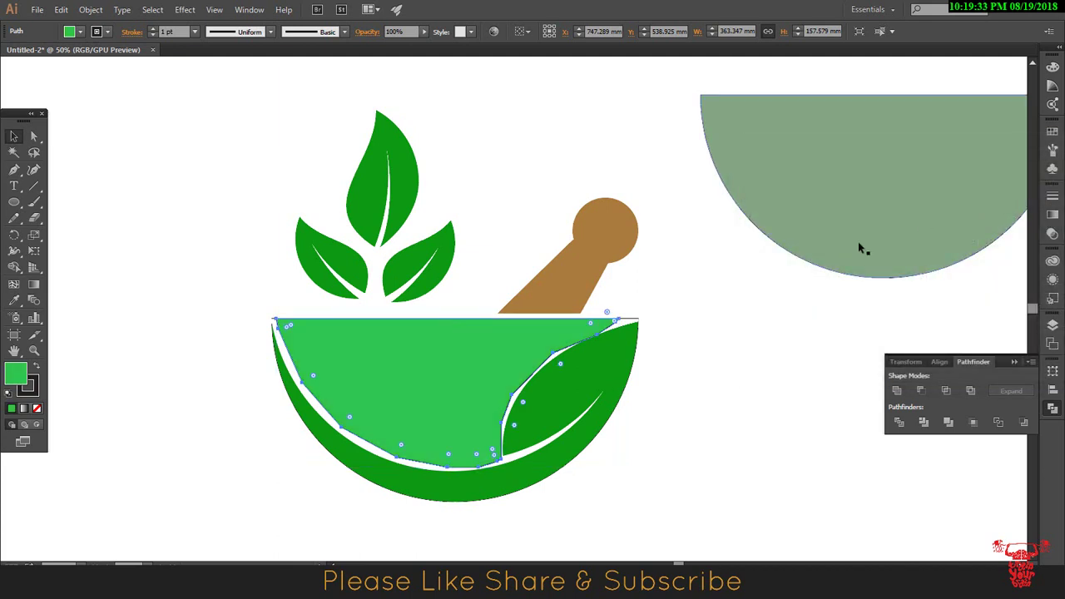
Step: Set the bowl's stroke to None and select the three leaves
{"action": "left_click", "coordinate": [678, 374]}
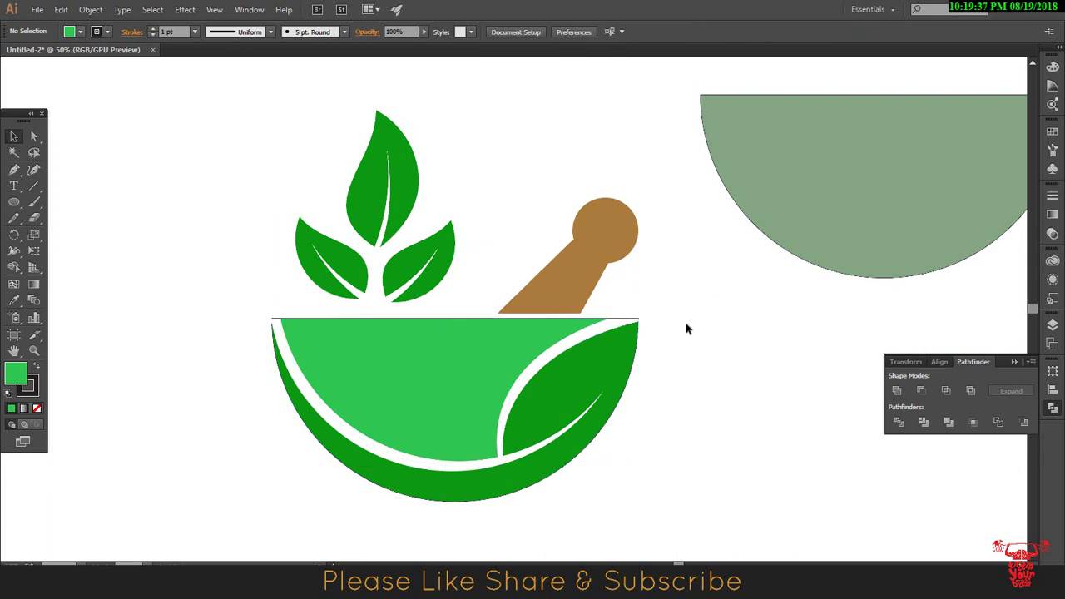
{"action": "left_click", "coordinate": [637, 383]}
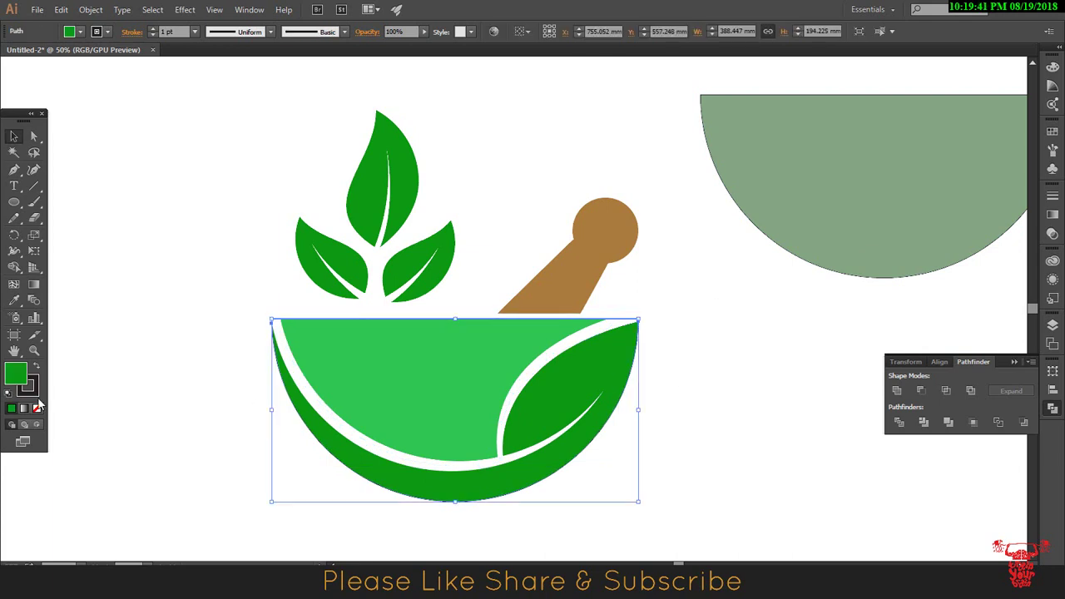
{"action": "left_click", "coordinate": [38, 408]}
{"action": "left_click", "coordinate": [917, 353]}
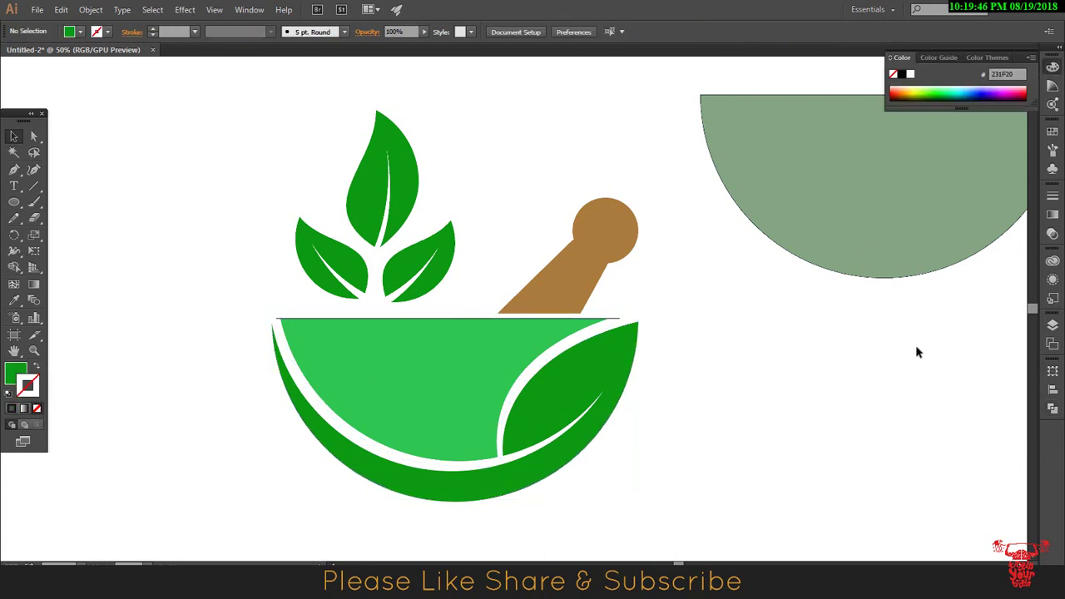
{"action": "mouse_move", "coordinate": [414, 261]}
{"action": "left_mouse_down"}
{"action": "mouse_move", "coordinate": [468, 114]}
{"action": "mouse_move", "coordinate": [435, 83]}
{"action": "mouse_move", "coordinate": [429, 258]}
{"action": "left_mouse_up"}
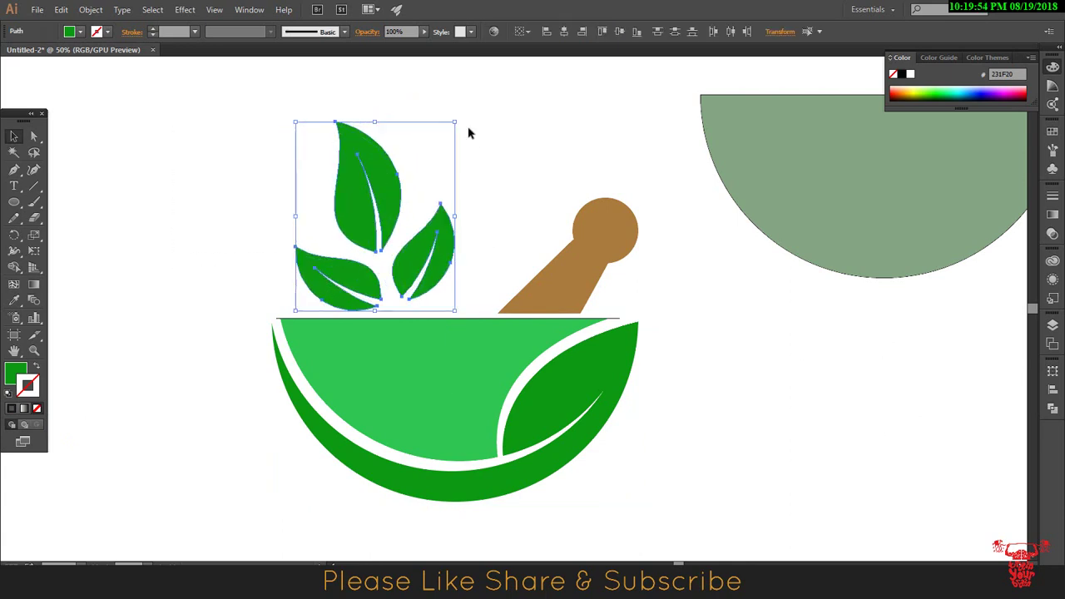
Step: Re-angle the right and left leaves and delete the grey-green half circle
{"action": "left_click", "coordinate": [469, 133]}
{"action": "left_click", "coordinate": [439, 256]}
{"action": "mouse_move", "coordinate": [478, 266]}
{"action": "left_mouse_down"}
{"action": "mouse_move", "coordinate": [462, 321]}
{"action": "mouse_move", "coordinate": [449, 279]}
{"action": "left_mouse_up"}
{"action": "left_click", "coordinate": [329, 274]}
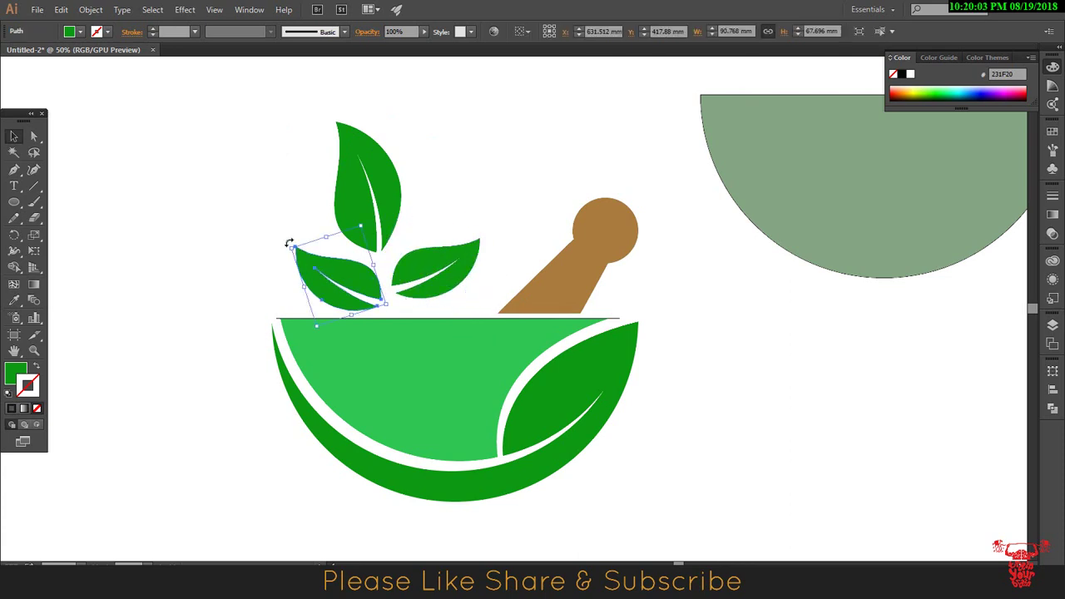
{"action": "left_click_drag", "start_coordinate": [289, 242], "coordinate": [360, 273]}
{"action": "left_click_drag", "start_coordinate": [366, 191], "coordinate": [368, 200]}
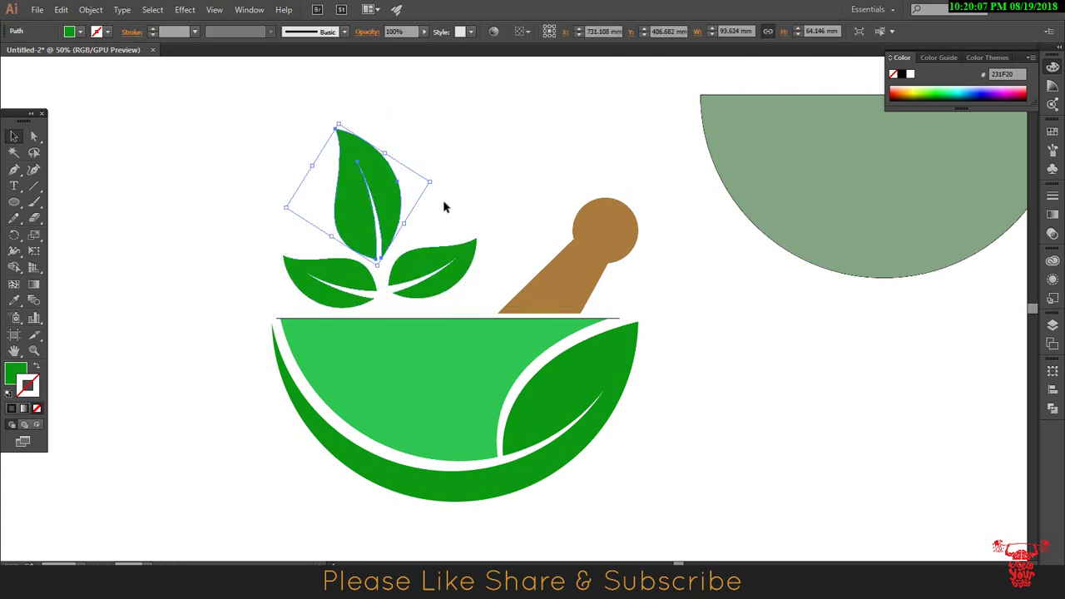
{"action": "left_click", "coordinate": [683, 289]}
{"action": "left_click", "coordinate": [814, 214]}
{"action": "key", "text": "Delete"}
Step: Duplicate the whole logo, shrink the copy and place it at the top-left
{"action": "left_click_drag", "start_coordinate": [727, 429], "coordinate": [723, 391]}
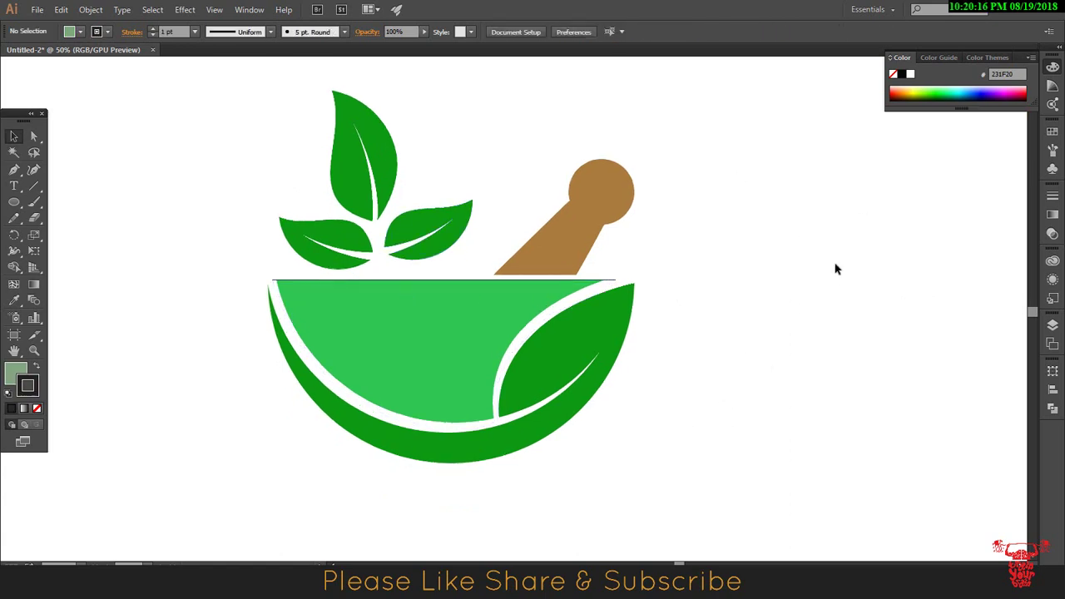
{"action": "left_click_drag", "start_coordinate": [133, 121], "coordinate": [770, 457]}
{"action": "scroll", "coordinate": [663, 423], "scroll_direction": "right", "scroll_amount": 5}
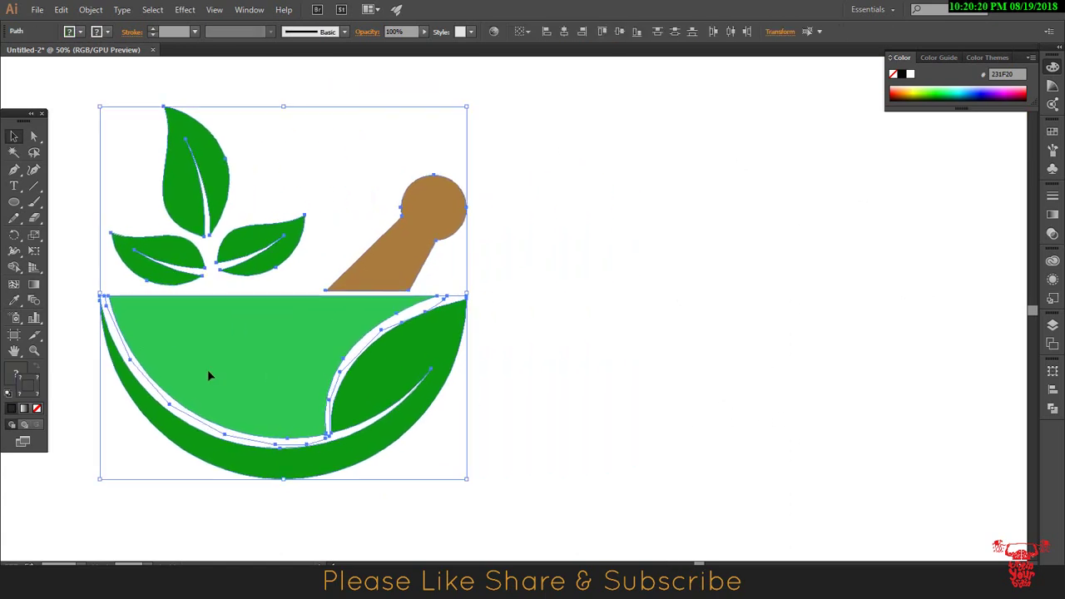
{"action": "left_click_drag", "start_coordinate": [207, 370], "coordinate": [682, 416]}
{"action": "scroll", "coordinate": [748, 412], "scroll_direction": "right", "scroll_amount": 2}
{"action": "scroll", "coordinate": [835, 407], "scroll_direction": "right", "scroll_amount": 2}
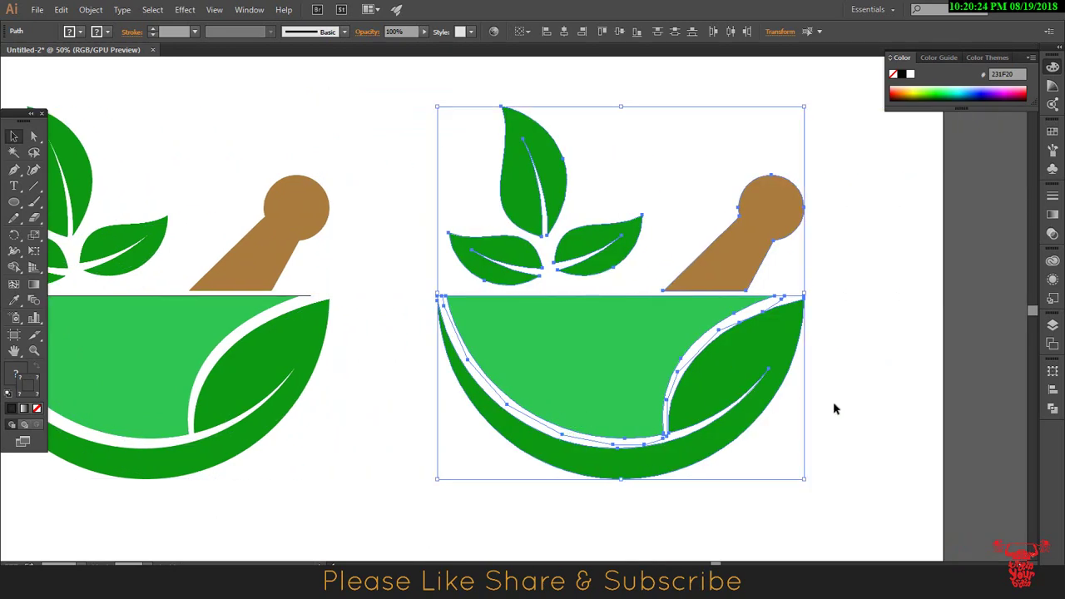
{"action": "left_click", "coordinate": [852, 401]}
{"action": "scroll", "coordinate": [560, 458], "scroll_direction": "left", "scroll_amount": 4}
{"action": "scroll", "coordinate": [374, 299], "scroll_direction": "left", "scroll_amount": 4}
{"action": "mouse_move", "coordinate": [186, 147]}
{"action": "left_mouse_down"}
{"action": "mouse_move", "coordinate": [566, 480]}
{"action": "mouse_move", "coordinate": [423, 247]}
{"action": "left_mouse_up"}
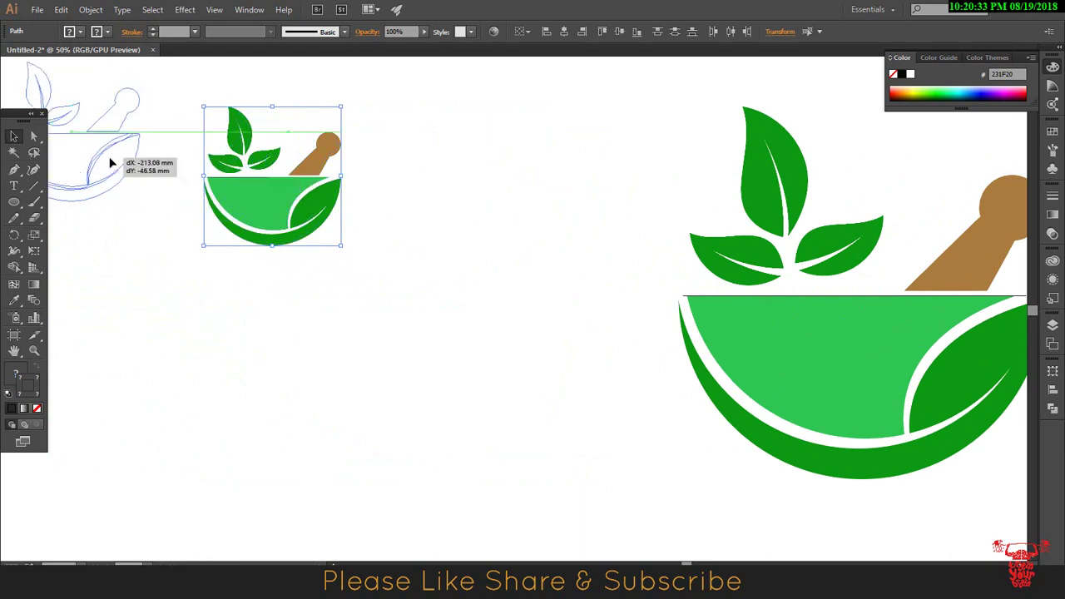
{"action": "left_click_drag", "start_coordinate": [307, 200], "coordinate": [106, 154]}
Step: Centre the full-size logo, then mirror the right leaf vertically and rotate it
{"action": "left_click_drag", "start_coordinate": [561, 171], "coordinate": [1027, 457]}
{"action": "left_click_drag", "start_coordinate": [949, 365], "coordinate": [541, 373]}
{"action": "left_click", "coordinate": [392, 288]}
{"action": "right_click", "coordinate": [426, 248]}
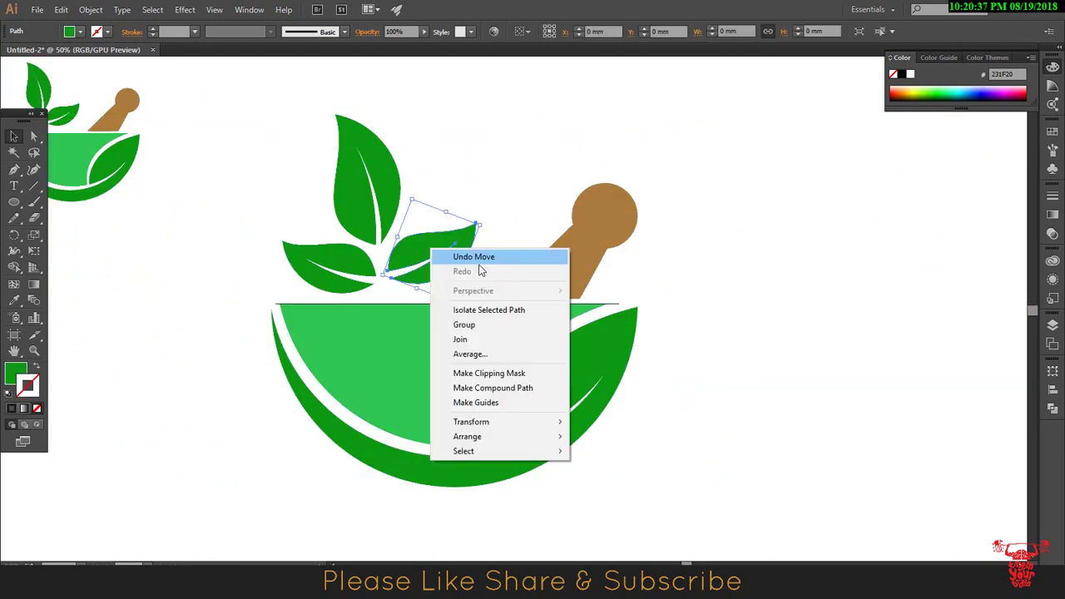
{"action": "left_click", "coordinate": [634, 479]}
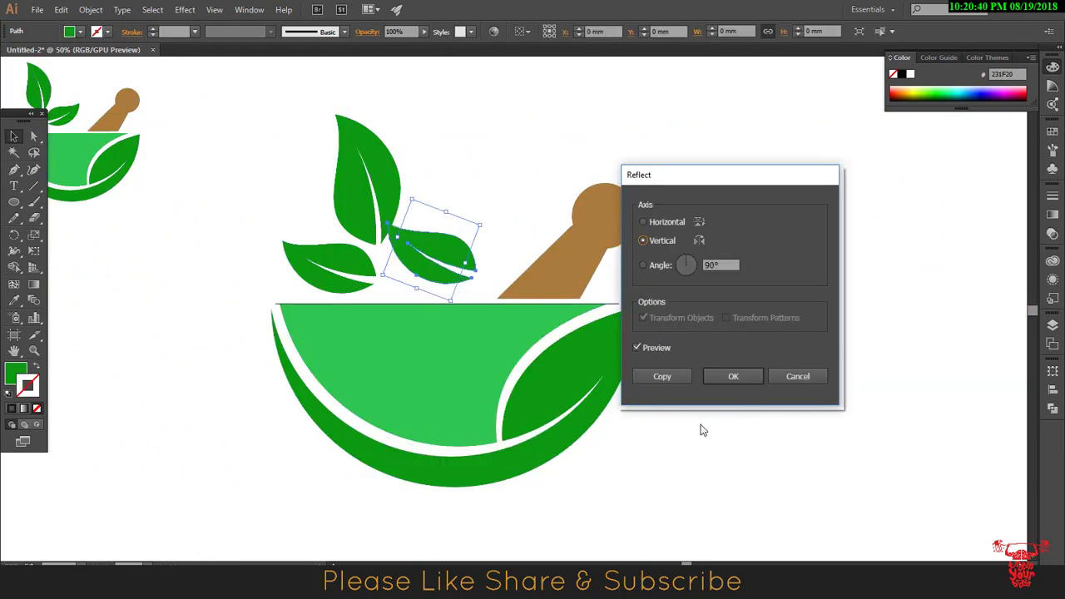
{"action": "left_click", "coordinate": [720, 379]}
{"action": "left_click_drag", "start_coordinate": [457, 196], "coordinate": [550, 303]}
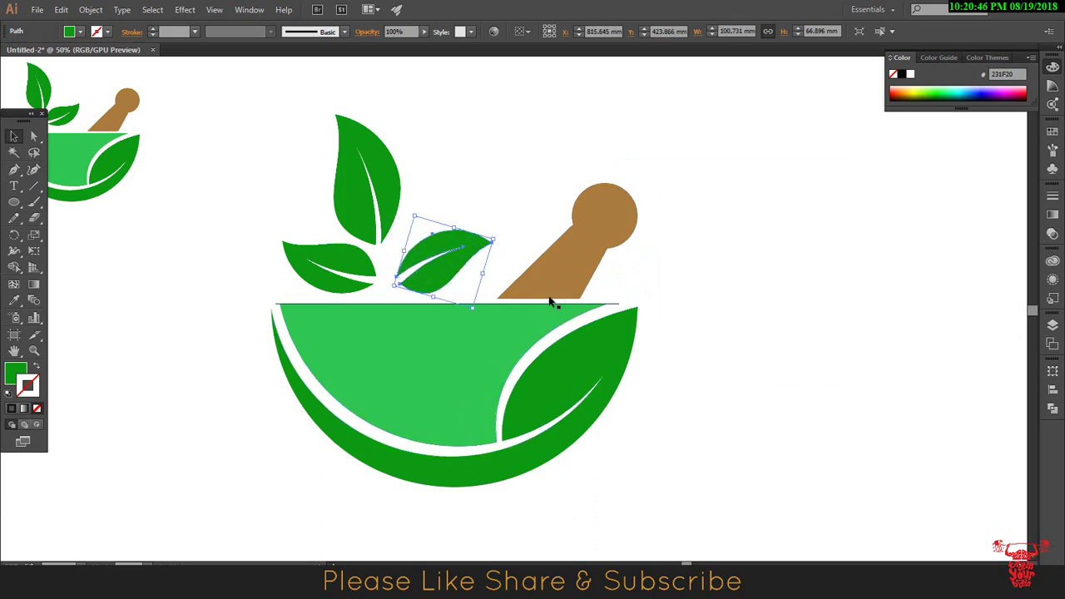
Step: Mirror the left leaf vertically and rotate it clockwise
{"action": "left_click", "coordinate": [333, 251]}
{"action": "right_click", "coordinate": [333, 252]}
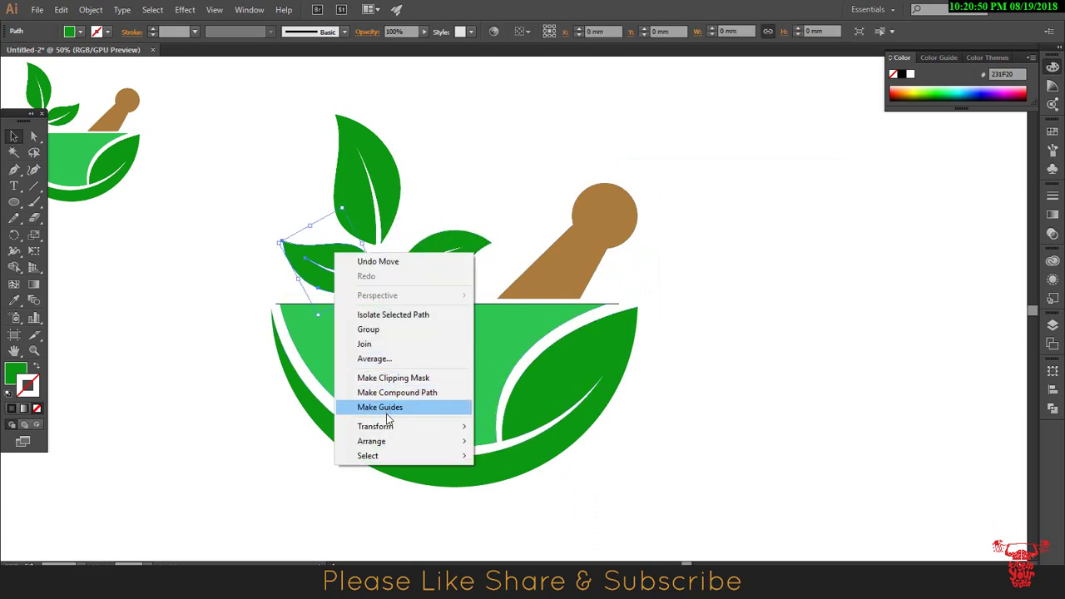
{"action": "mouse_move", "coordinate": [375, 426]}
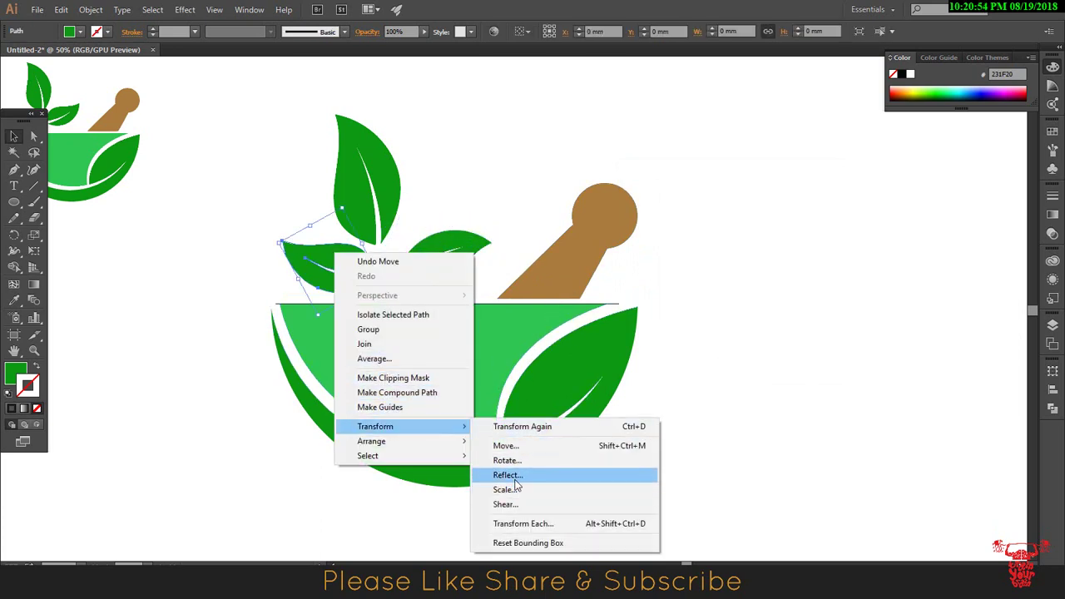
{"action": "left_click", "coordinate": [515, 480]}
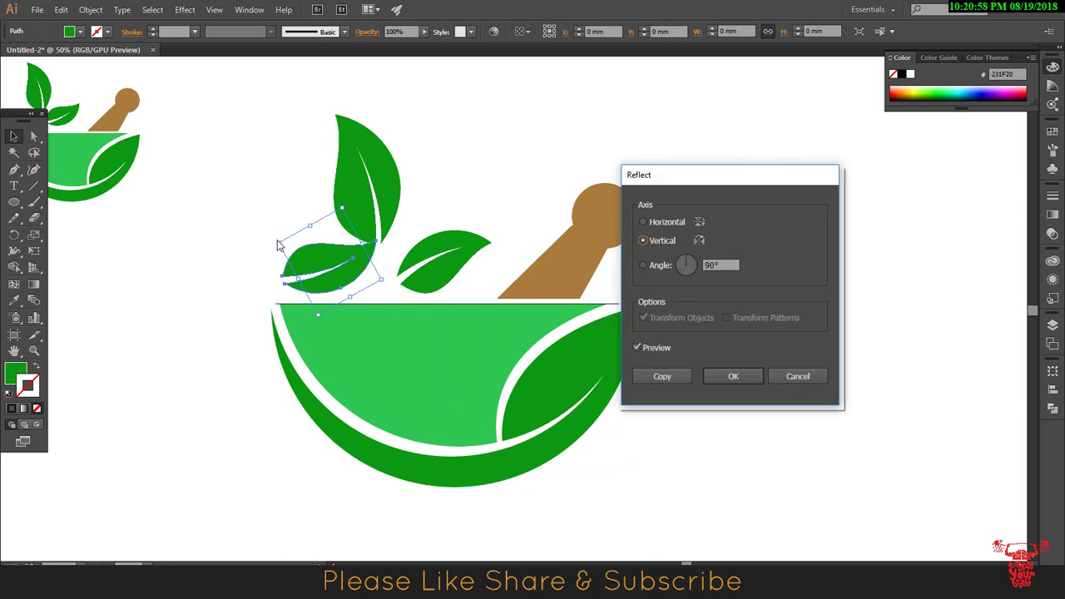
{"action": "left_click", "coordinate": [731, 377]}
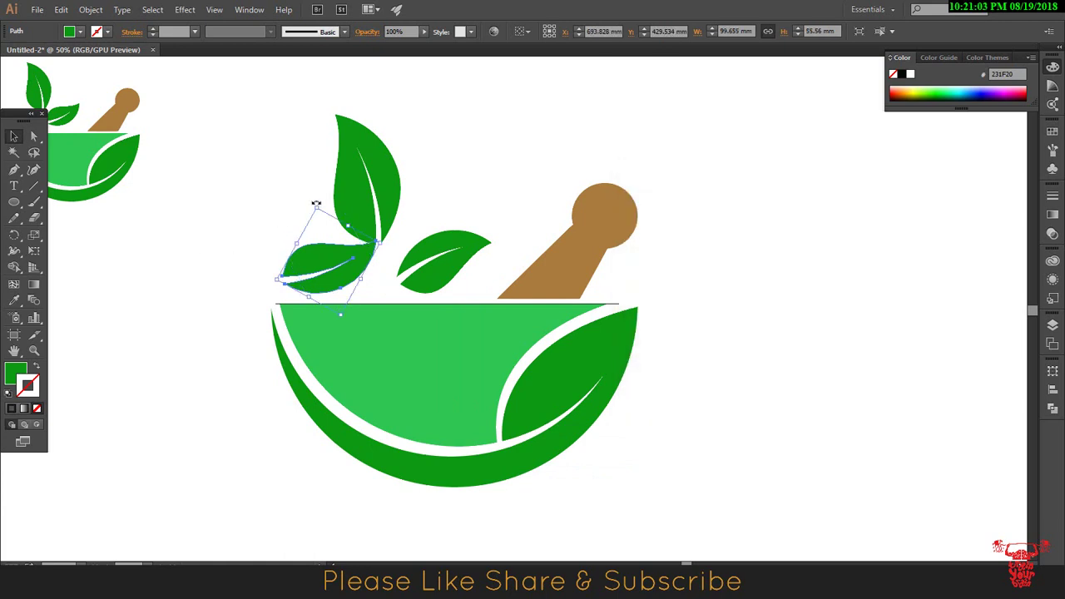
{"action": "left_click_drag", "start_coordinate": [316, 203], "coordinate": [349, 283]}
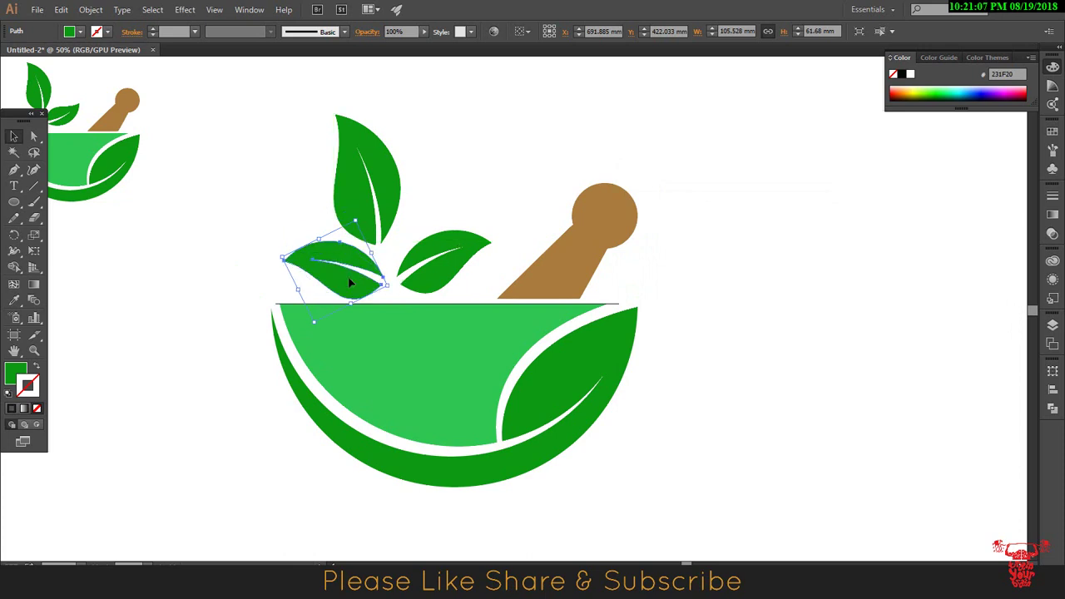
Step: Rotate the top leaf upright and mirror it vertically
{"action": "left_click", "coordinate": [391, 191]}
{"action": "mouse_move", "coordinate": [416, 199]}
{"action": "left_mouse_down"}
{"action": "mouse_move", "coordinate": [453, 198]}
{"action": "mouse_move", "coordinate": [416, 202]}
{"action": "left_mouse_up"}
{"action": "right_click", "coordinate": [409, 208]}
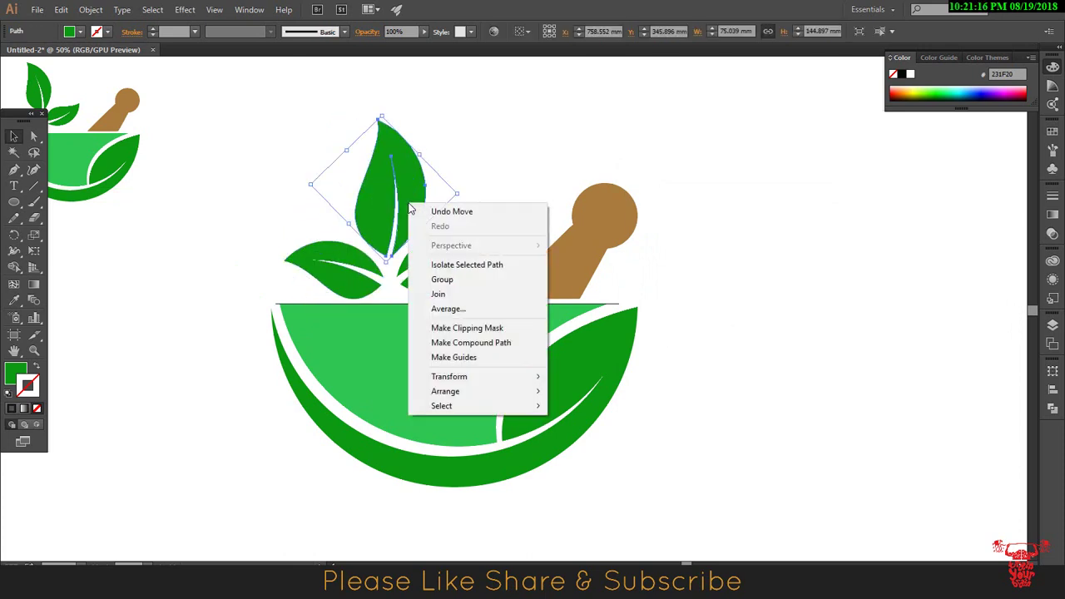
{"action": "left_click", "coordinate": [606, 430]}
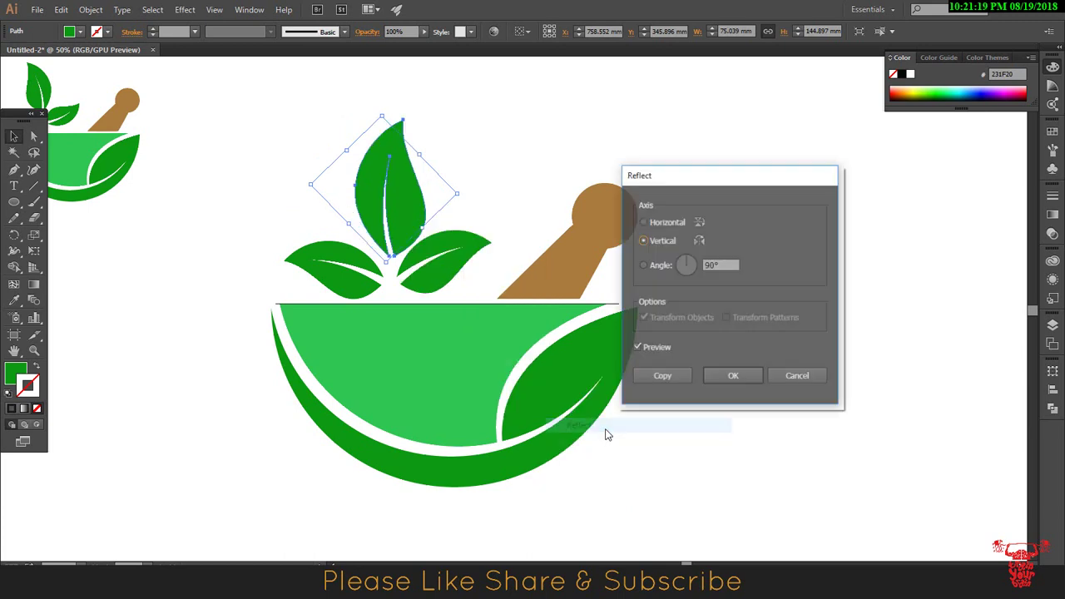
{"action": "left_click", "coordinate": [733, 376]}
{"action": "left_click_drag", "start_coordinate": [416, 229], "coordinate": [408, 221]}
Step: Scale the three leaves down and move them onto the bowl rim
{"action": "left_click_drag", "start_coordinate": [238, 166], "coordinate": [463, 263]}
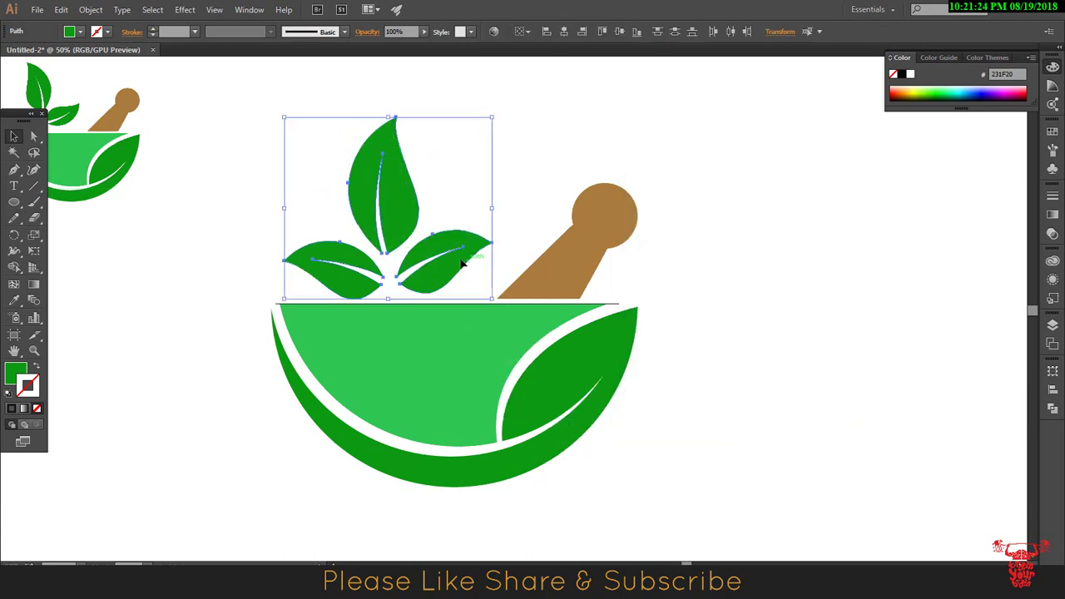
{"action": "left_click_drag", "start_coordinate": [493, 118], "coordinate": [475, 147]}
{"action": "left_click_drag", "start_coordinate": [462, 262], "coordinate": [437, 281]}
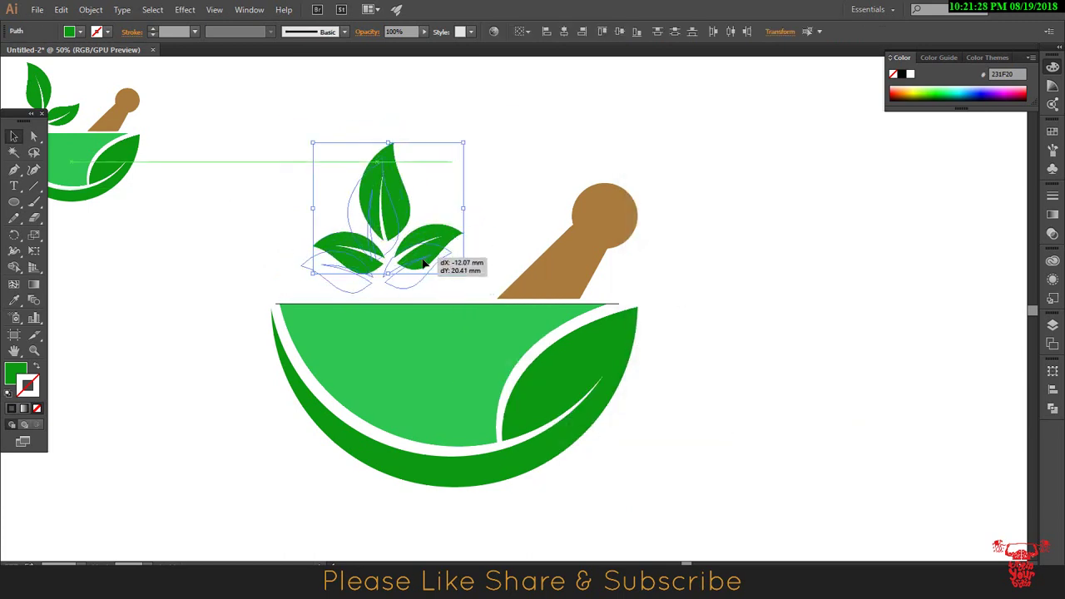
{"action": "left_click_drag", "start_coordinate": [269, 147], "coordinate": [459, 261]}
{"action": "left_click_drag", "start_coordinate": [449, 166], "coordinate": [454, 161]}
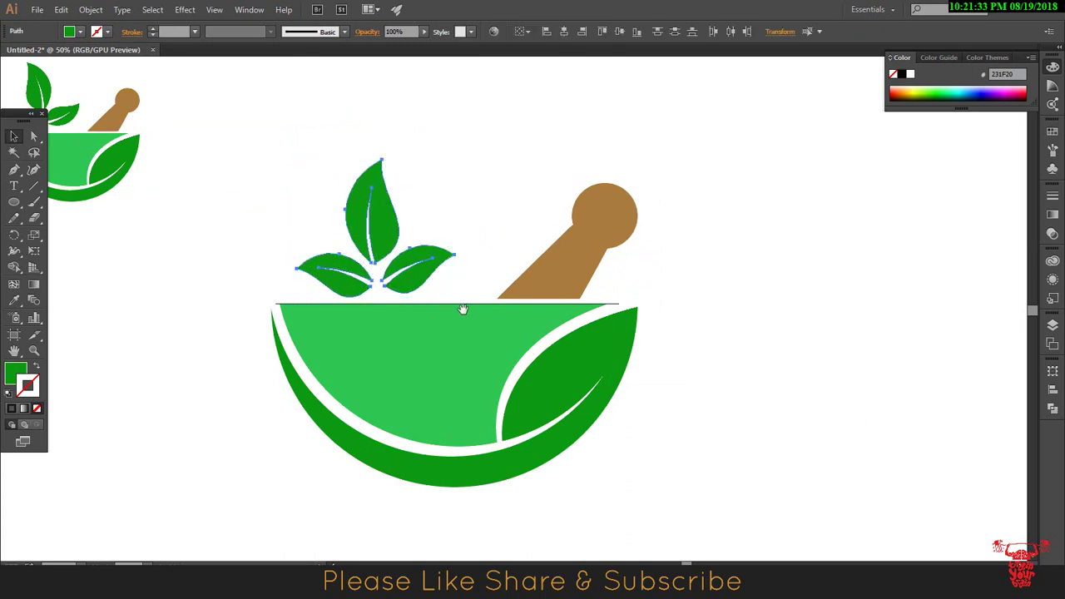
{"action": "left_click", "coordinate": [659, 324]}
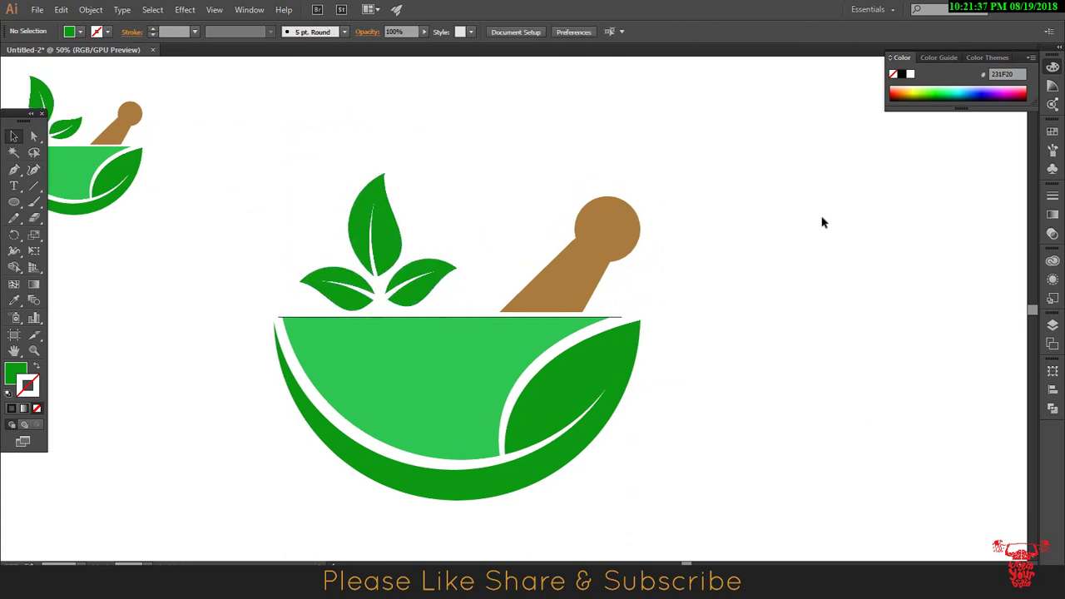
Step: Draw small green circles and copy them around the leaves as dots of varying sizes
{"action": "scroll", "coordinate": [676, 406], "scroll_direction": "down", "scroll_amount": 1}
{"action": "scroll", "coordinate": [657, 399], "scroll_direction": "right", "scroll_amount": 1}
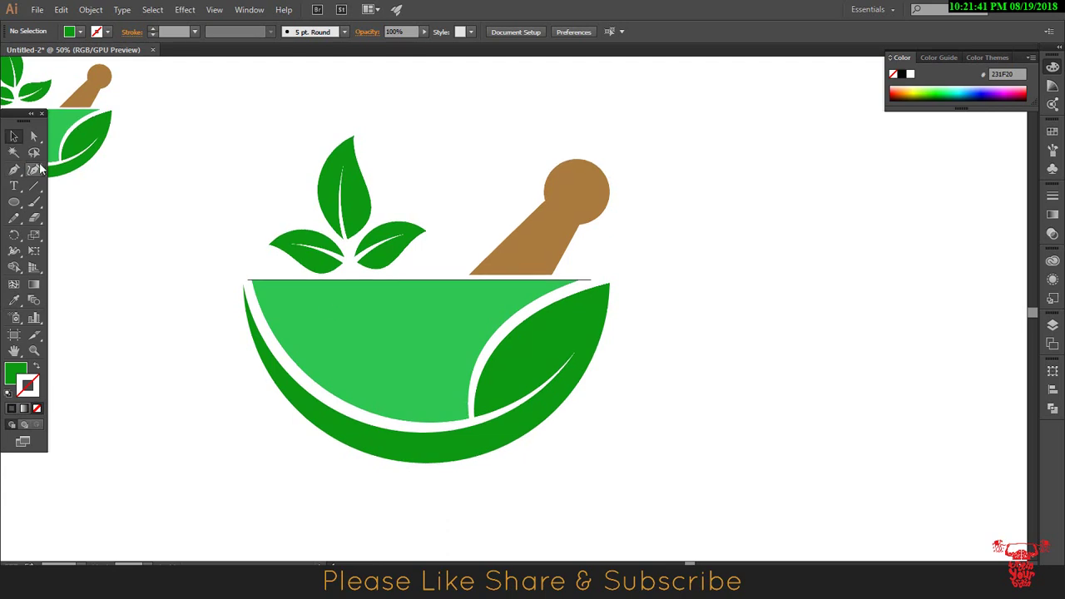
{"action": "left_click_drag", "start_coordinate": [387, 191], "coordinate": [399, 202]}
{"action": "mouse_move", "coordinate": [382, 162]}
{"action": "left_mouse_down"}
{"action": "mouse_move", "coordinate": [414, 174]}
{"action": "mouse_move", "coordinate": [424, 213]}
{"action": "left_mouse_up"}
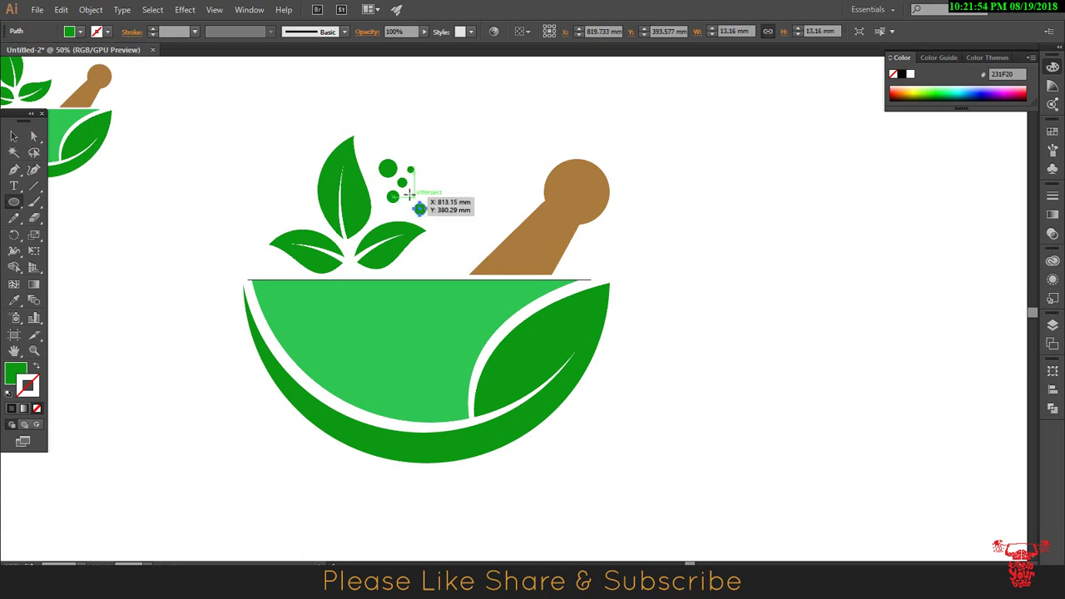
{"action": "key", "text": "v"}
{"action": "left_click", "coordinate": [415, 190]}
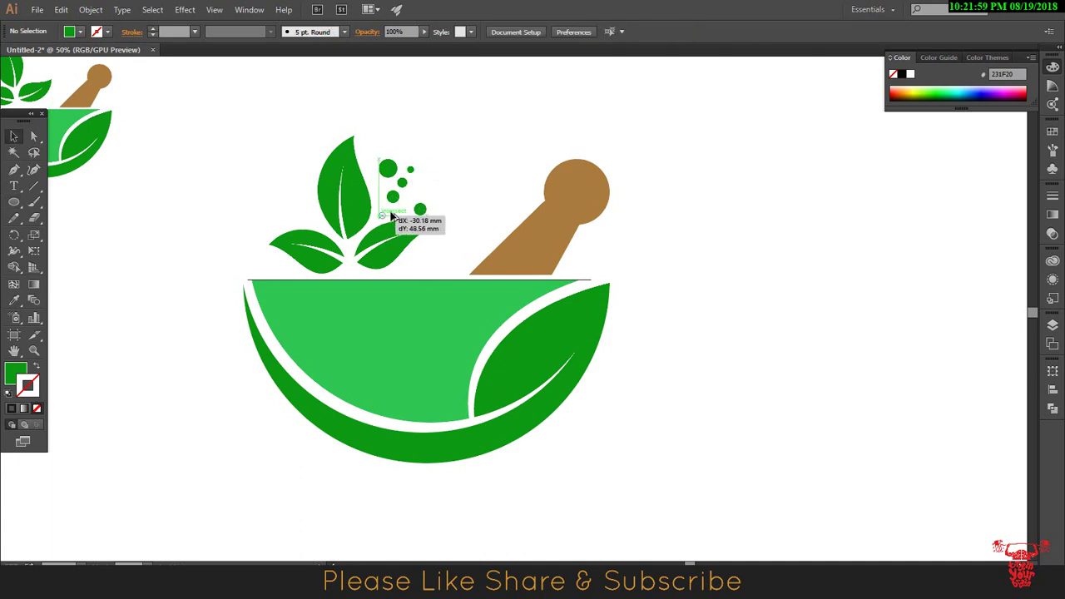
{"action": "mouse_move", "coordinate": [411, 170]}
{"action": "left_mouse_down"}
{"action": "mouse_move", "coordinate": [406, 196]}
{"action": "mouse_move", "coordinate": [399, 180]}
{"action": "mouse_move", "coordinate": [435, 178]}
{"action": "mouse_move", "coordinate": [411, 166]}
{"action": "mouse_move", "coordinate": [416, 195]}
{"action": "mouse_move", "coordinate": [450, 204]}
{"action": "mouse_move", "coordinate": [417, 265]}
{"action": "left_mouse_up"}
{"action": "left_click", "coordinate": [515, 160]}
{"action": "left_click", "coordinate": [718, 267]}
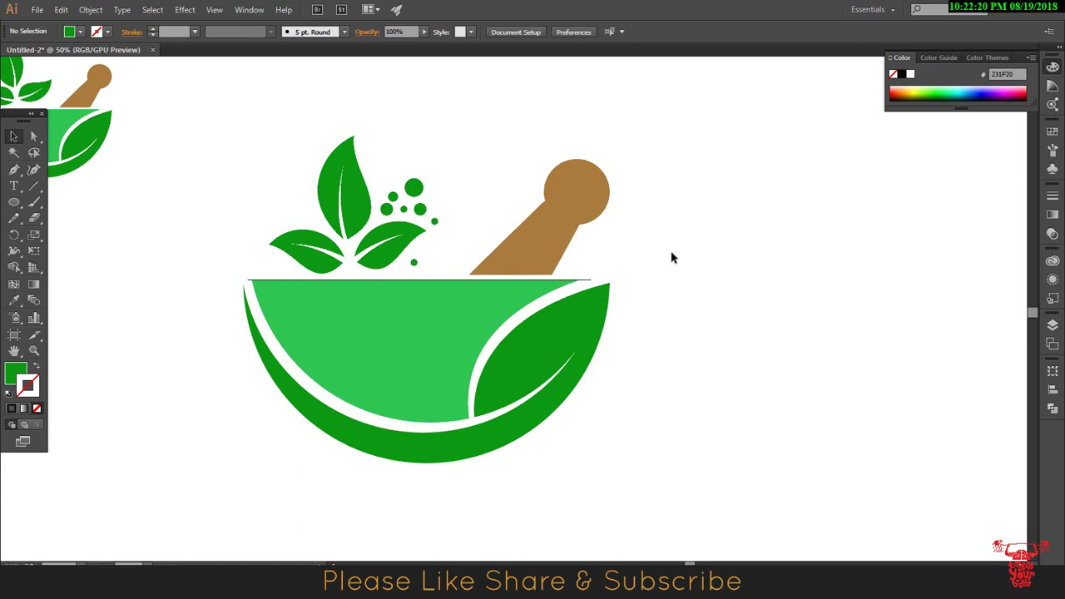
{"action": "scroll", "coordinate": [680, 249], "scroll_direction": "down", "scroll_amount": 2}
{"action": "left_click_drag", "start_coordinate": [235, 85], "coordinate": [673, 363]}
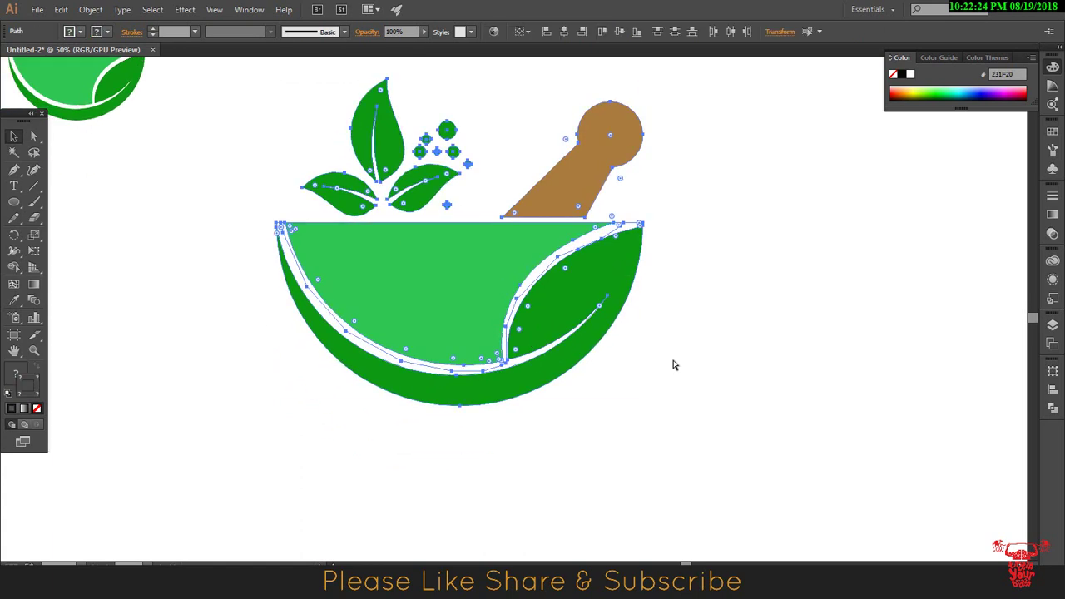
Step: Shrink the logo to about 72%, reposition it, and enlarge the PHARMACY text beneath it
{"action": "left_click_drag", "start_coordinate": [642, 406], "coordinate": [628, 361]}
{"action": "mouse_move", "coordinate": [330, 174]}
{"action": "left_mouse_down"}
{"action": "mouse_move", "coordinate": [507, 302]}
{"action": "mouse_move", "coordinate": [619, 346]}
{"action": "left_mouse_up"}
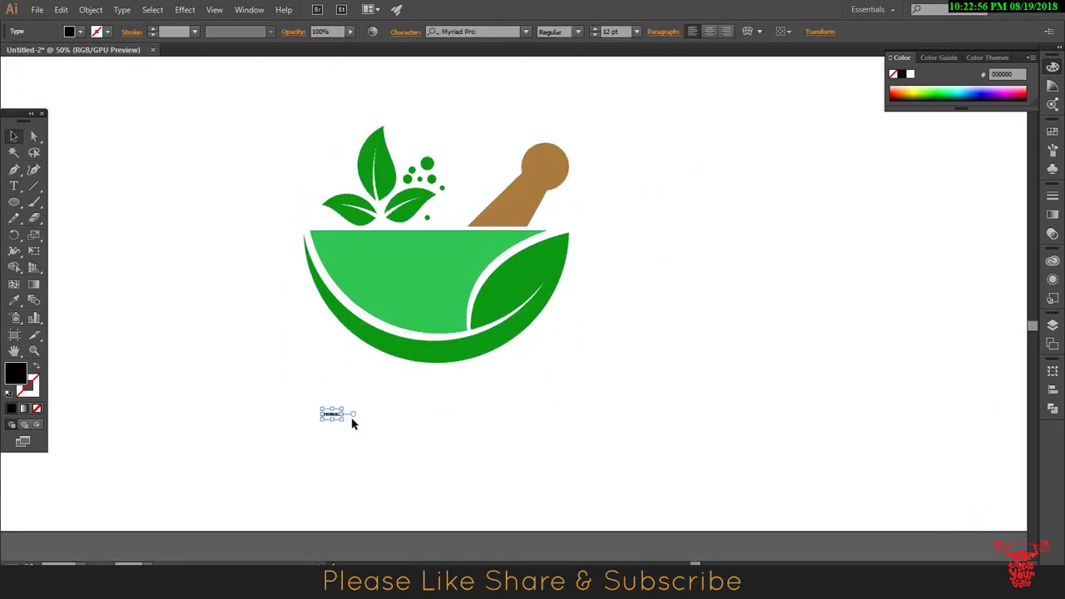
{"action": "mouse_move", "coordinate": [345, 422]}
{"action": "left_mouse_down"}
{"action": "mouse_move", "coordinate": [510, 480]}
{"action": "mouse_move", "coordinate": [491, 414]}
{"action": "left_mouse_up"}
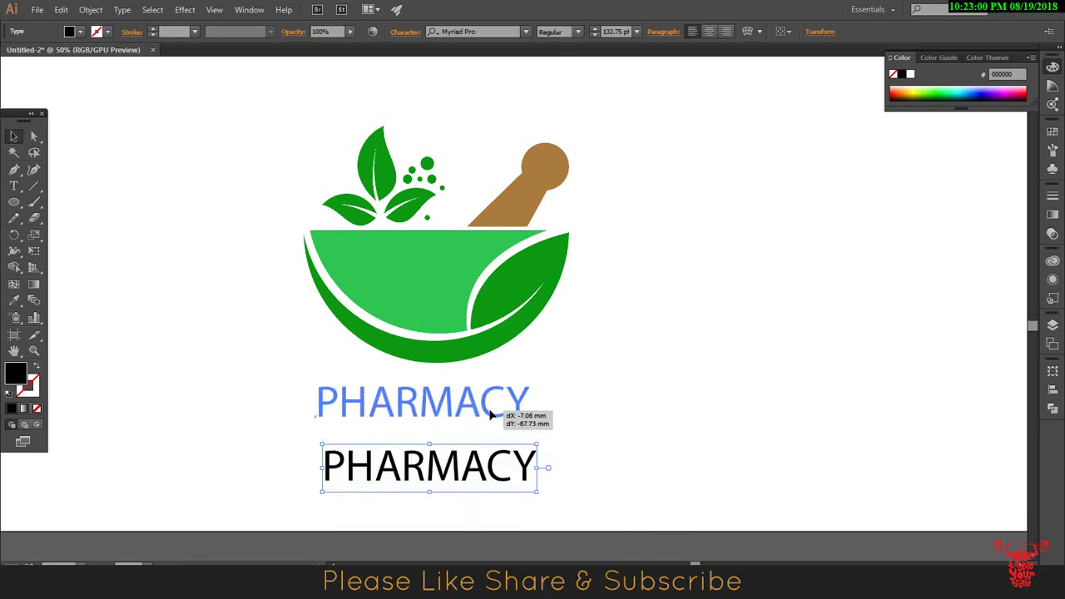
{"action": "left_click_drag", "start_coordinate": [491, 414], "coordinate": [491, 414]}
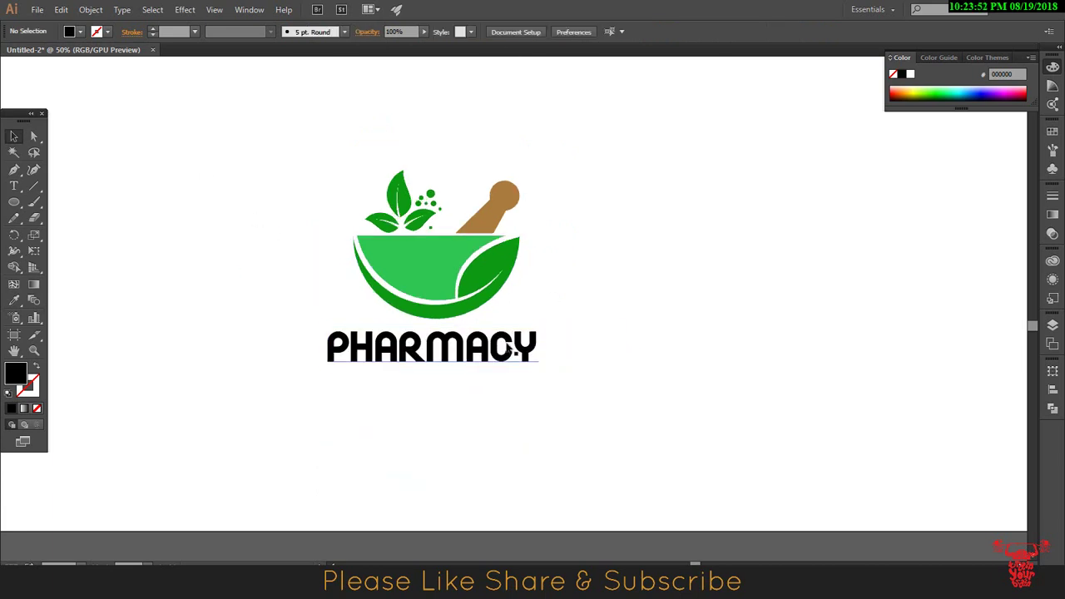
Step: Colour the PHARMACY text leaf green and centre it under the bowl
{"action": "left_click", "coordinate": [507, 255]}
{"action": "key", "text": "v"}
{"action": "left_click_drag", "start_coordinate": [490, 349], "coordinate": [498, 353]}
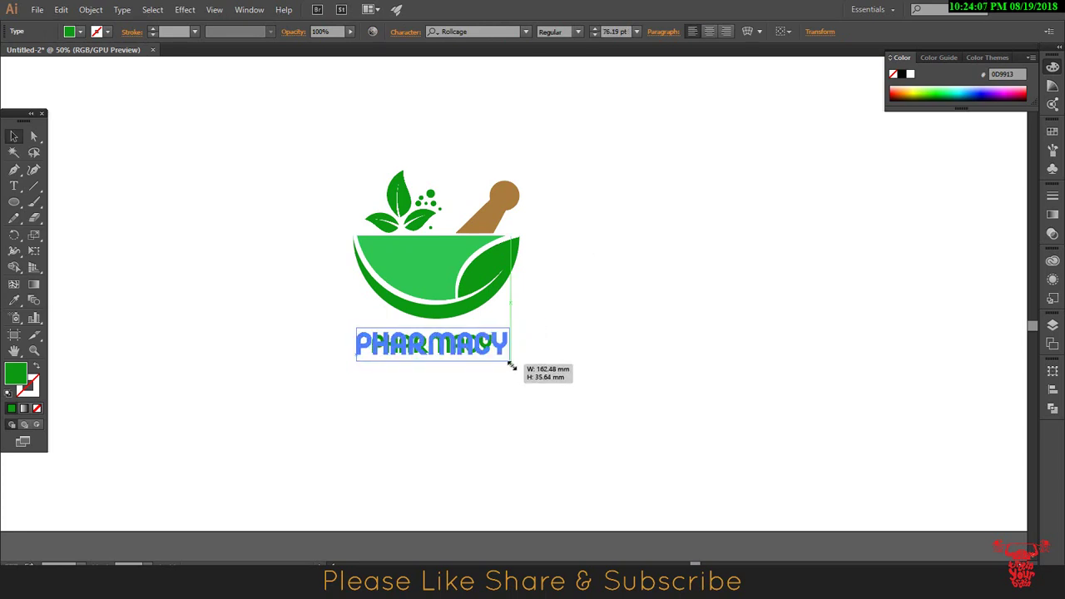
{"action": "left_click_drag", "start_coordinate": [498, 353], "coordinate": [520, 361]}
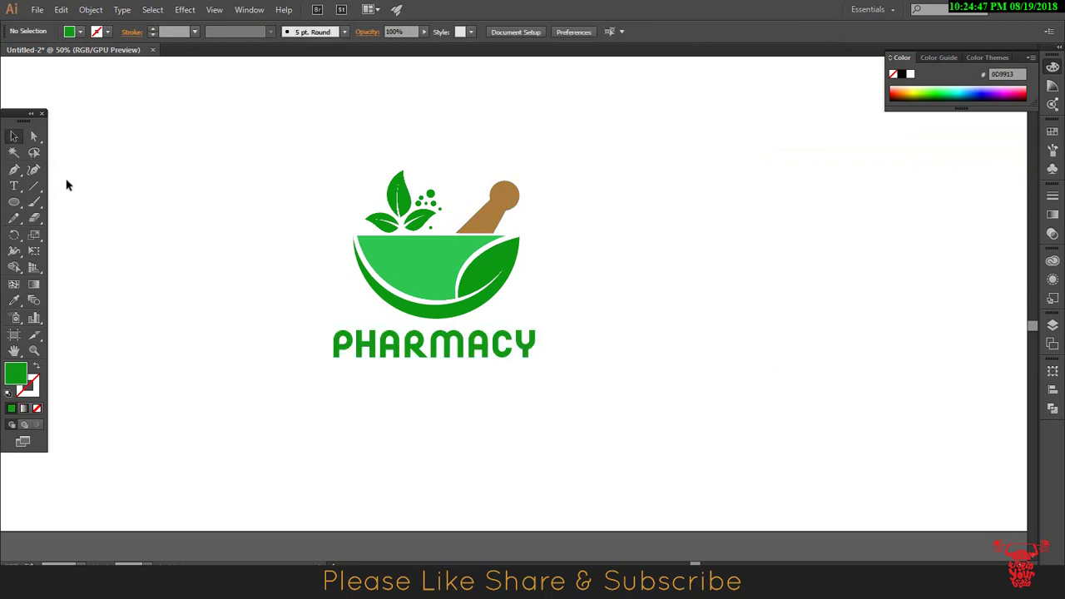
{"action": "left_click_drag", "start_coordinate": [67, 185], "coordinate": [658, 397]}
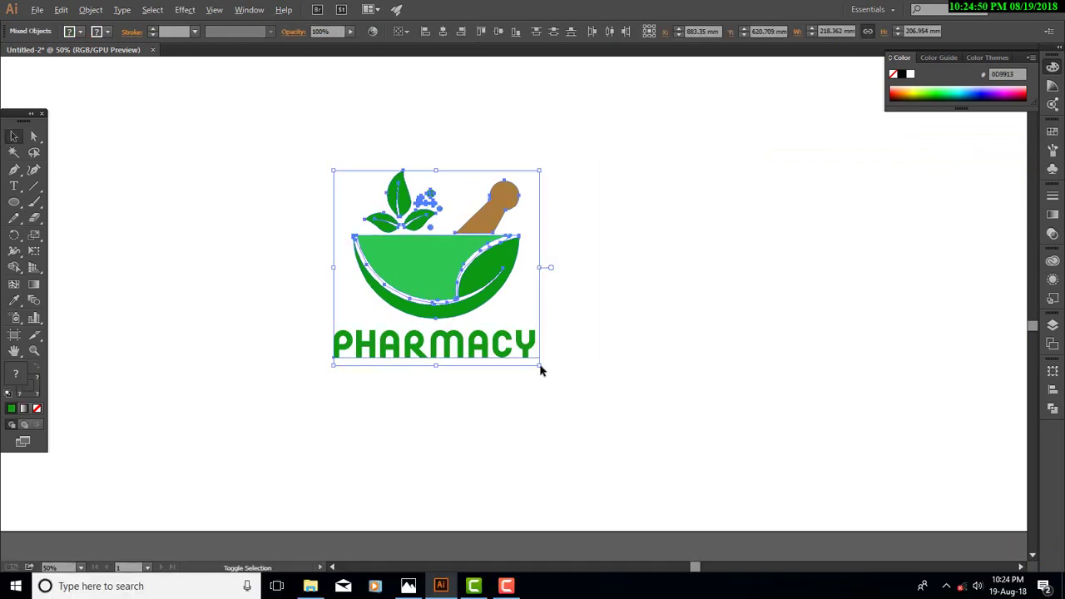
Step: Enlarge the emblem and PHARMACY text together proportionally, then deselect
{"action": "left_click_drag", "start_coordinate": [540, 370], "coordinate": [573, 387]}
{"action": "left_click", "coordinate": [689, 364]}
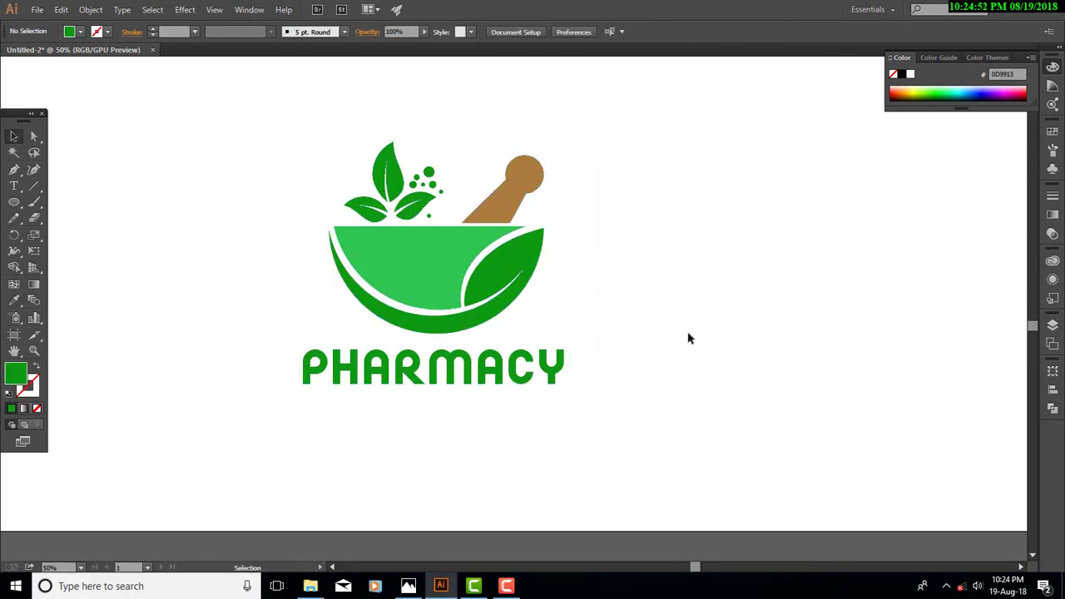